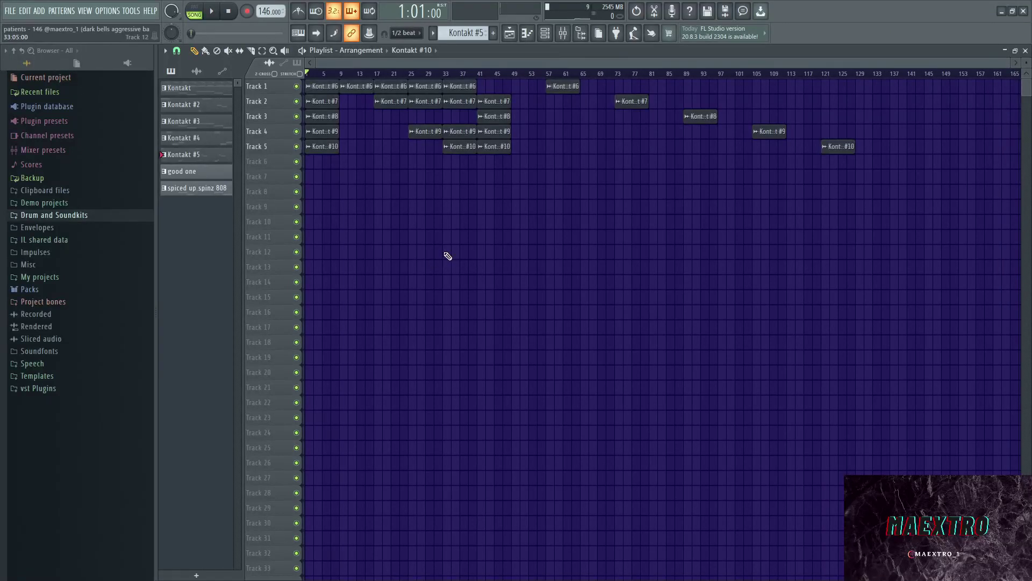
# - Play the arrangement, then show the first Kontakt layer's ATOM Aeolic instrument on the Crystalline II preset
pyautogui.press('space')
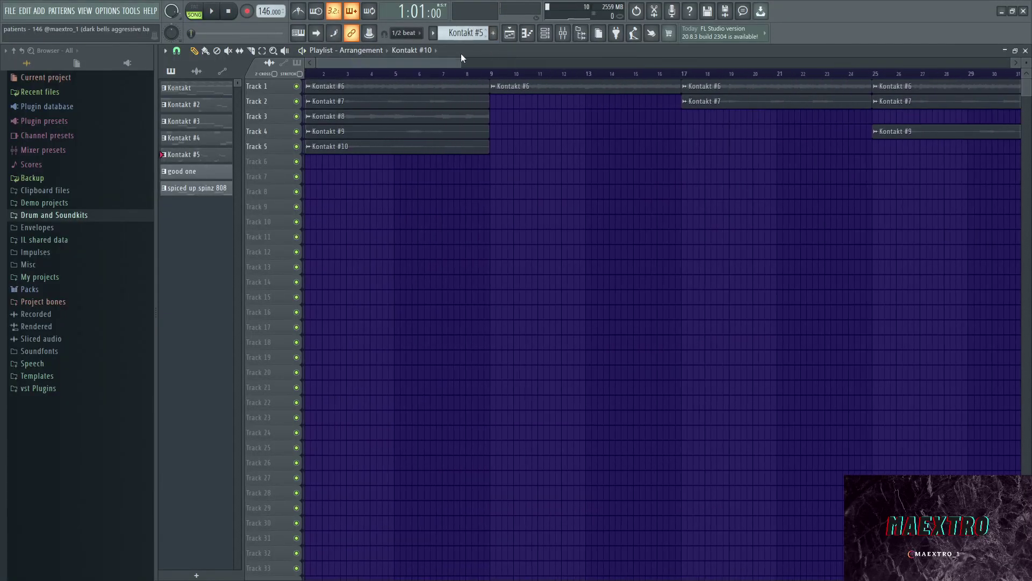
pyautogui.click(333, 87)
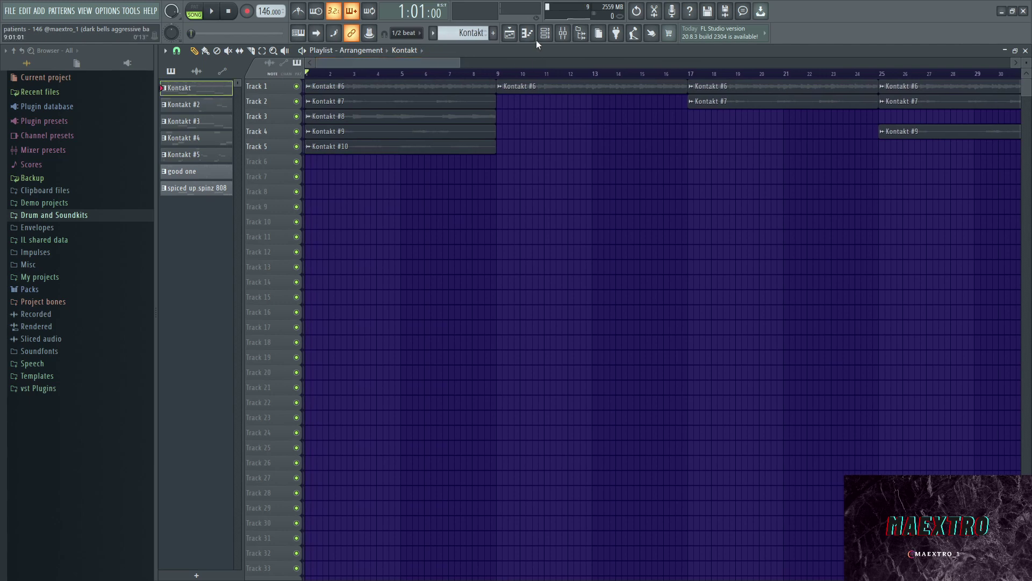
pyautogui.click(545, 36)
pyautogui.click(316, 217)
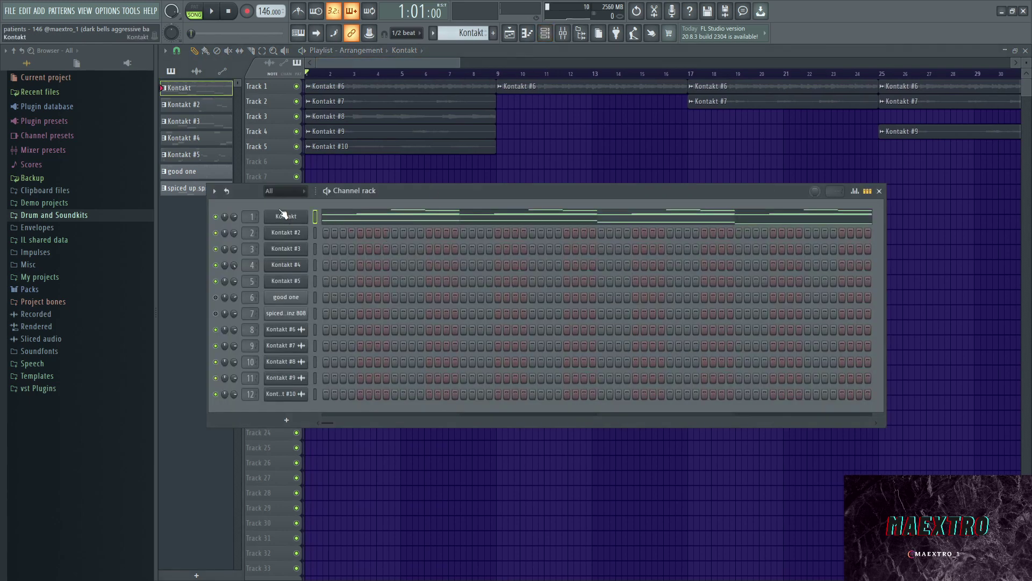
pyautogui.click(410, 217)
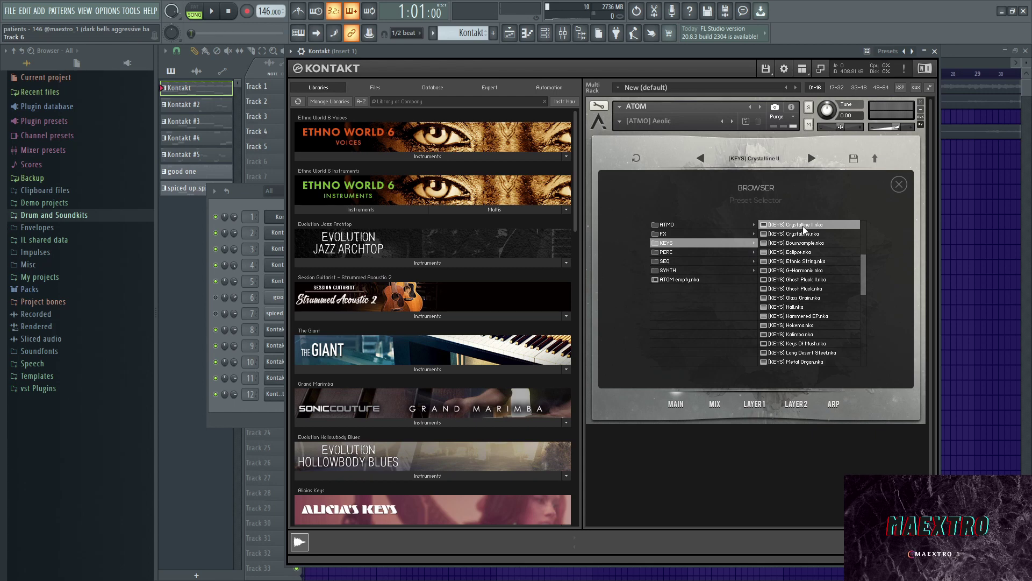
# - Play the first Kontakt layer's 8-bar bell melody in the piano roll, then stop
pyautogui.click(935, 51)
pyautogui.click(400, 222)
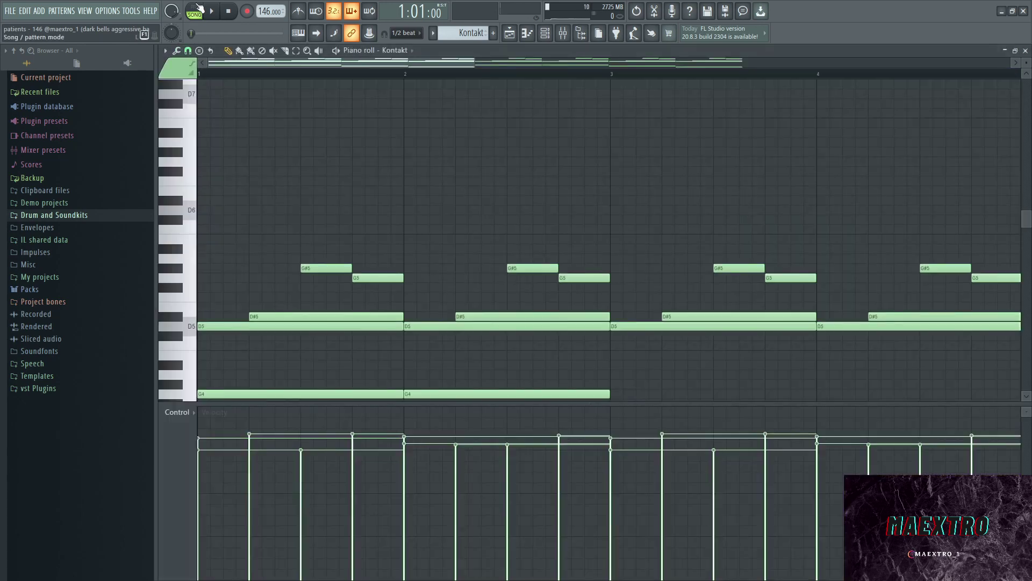
pyautogui.scroll(-4, 375, 177)
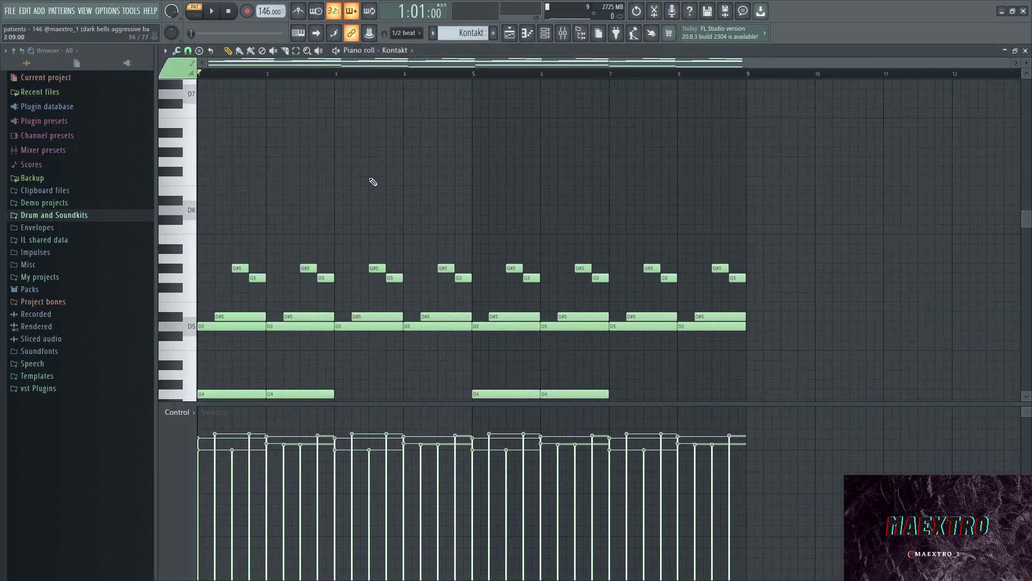
pyautogui.scroll(-3, 373, 178)
pyautogui.press('space')
pyautogui.scroll(2, 406, 164)
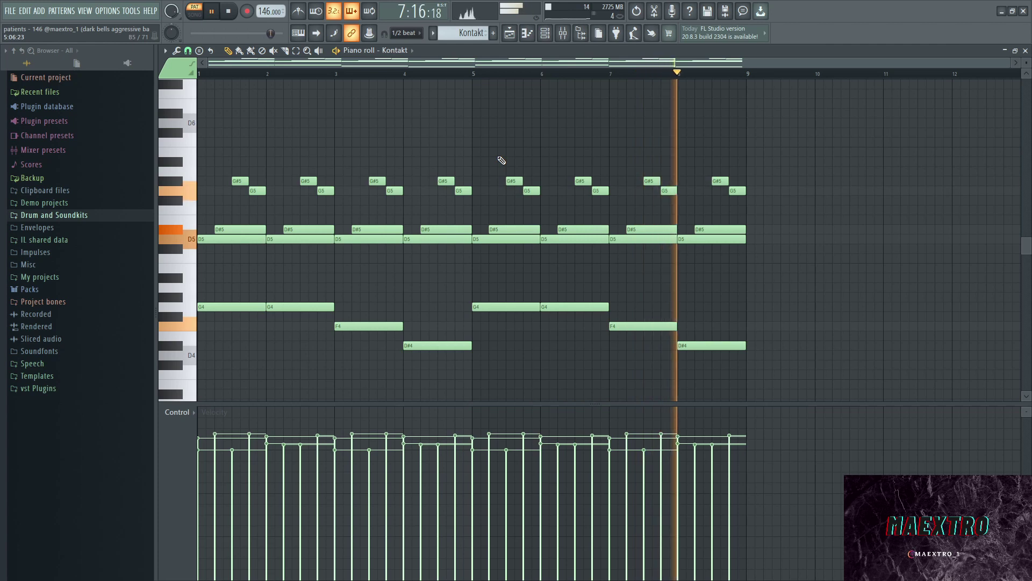
pyautogui.press('space')
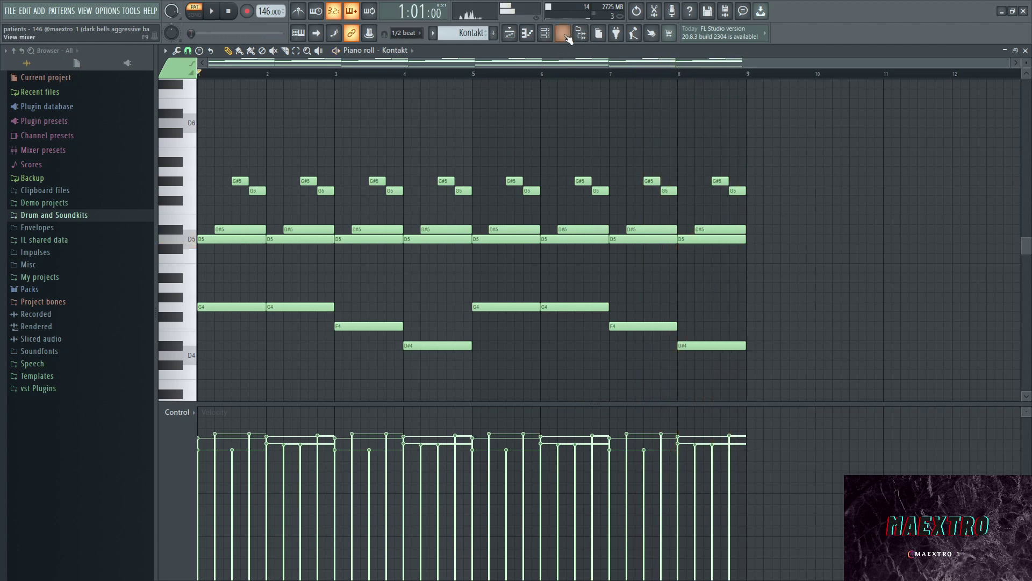
# - Check Insert 1's Fruity parametric EQ 2, then ValhallaSupermassive (Andromeda, BillionsAndBillions, 12% mix)
pyautogui.click(563, 33)
pyautogui.click(761, 281)
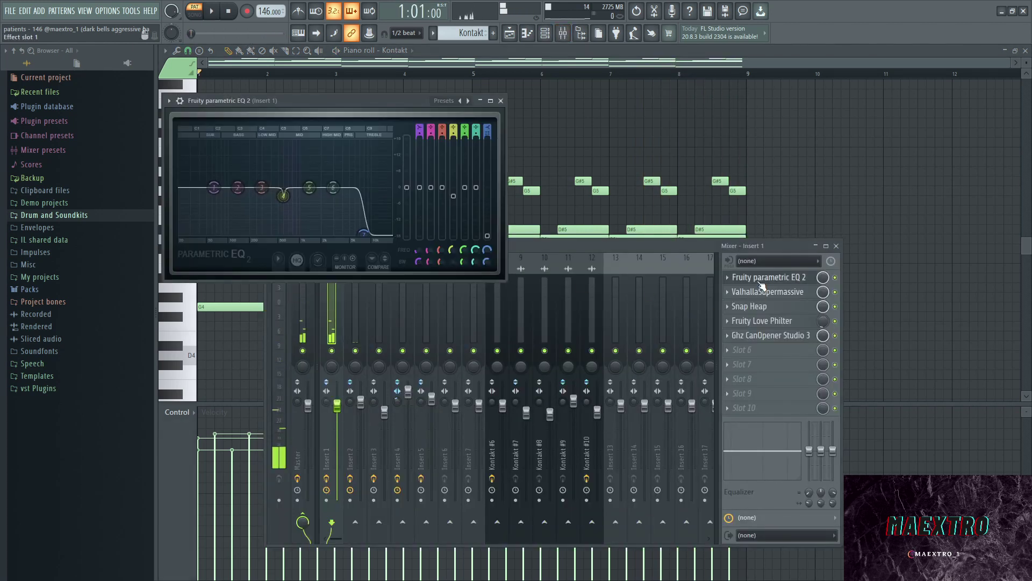
pyautogui.moveTo(265, 205)
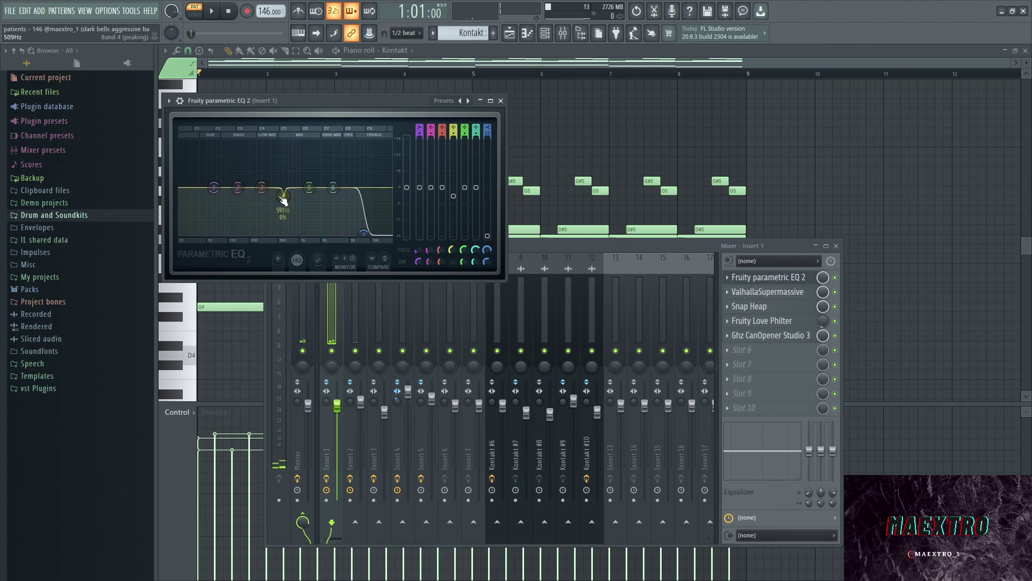
pyautogui.click(500, 101)
pyautogui.click(763, 292)
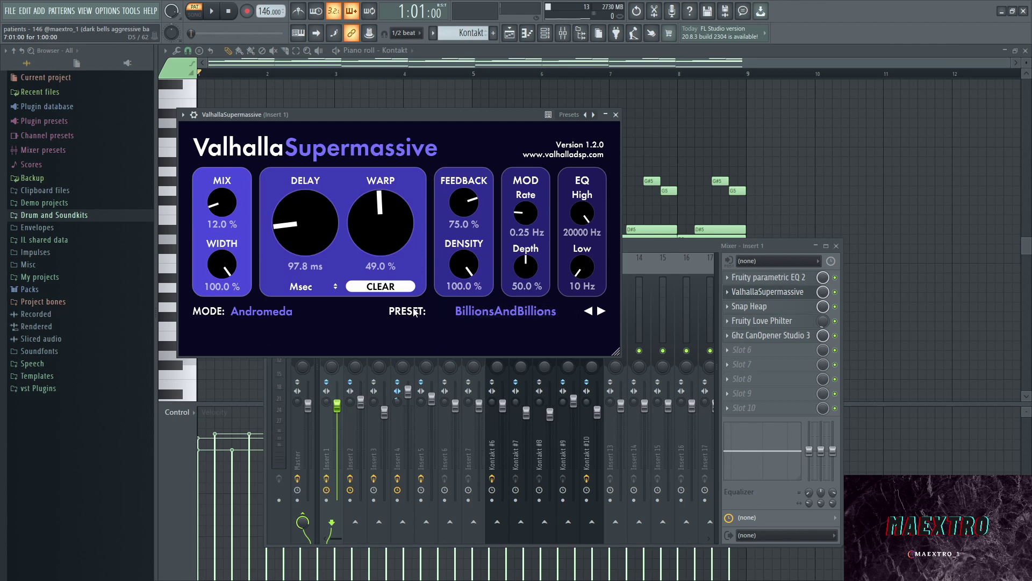
# - Inspect Insert 1's Snap Heap and Fruity Love Philter with its preset list
pyautogui.click(616, 115)
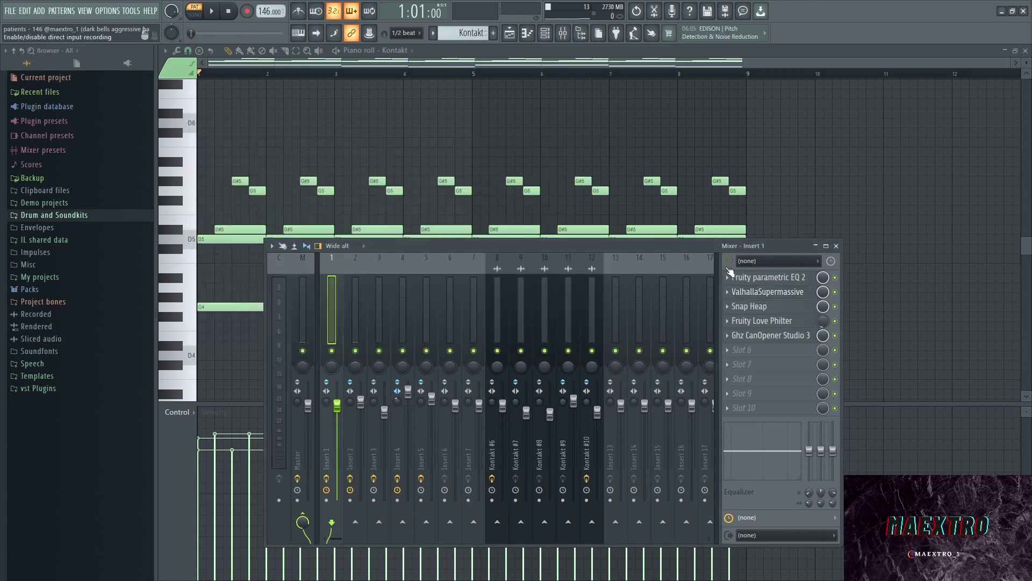
pyautogui.click(749, 306)
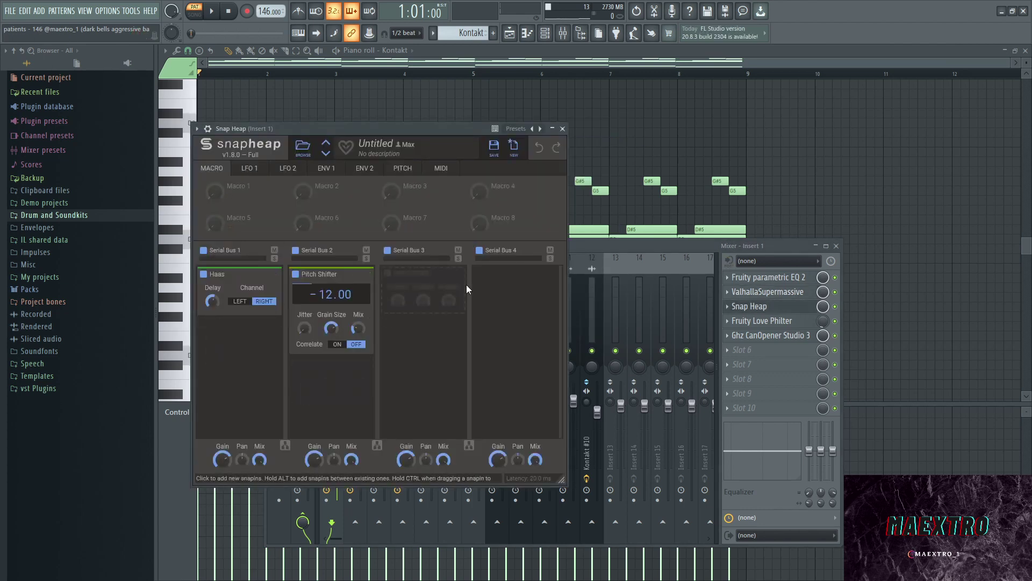
pyautogui.moveTo(266, 127); pyautogui.dragTo(295, 142)
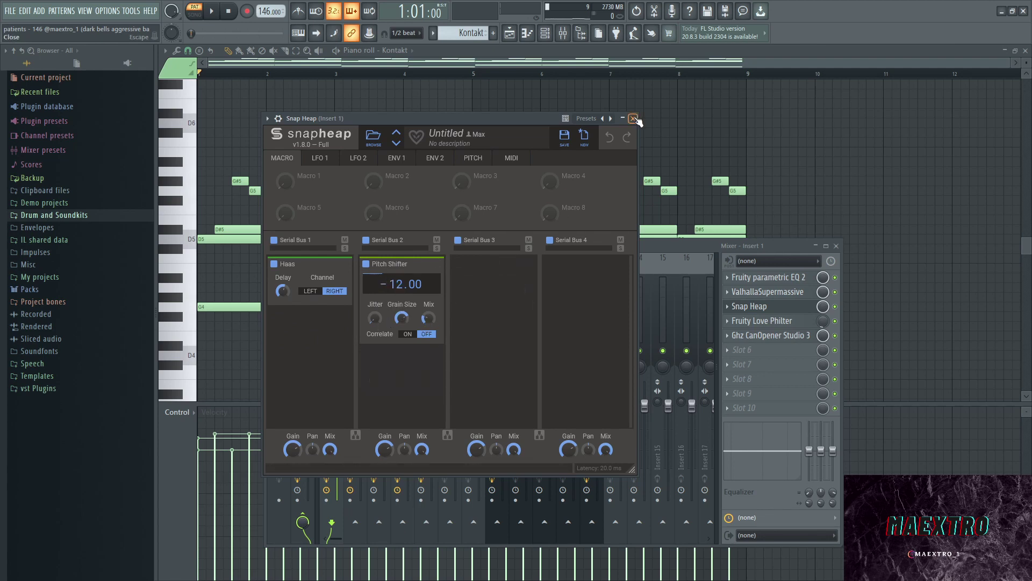
pyautogui.click(759, 321)
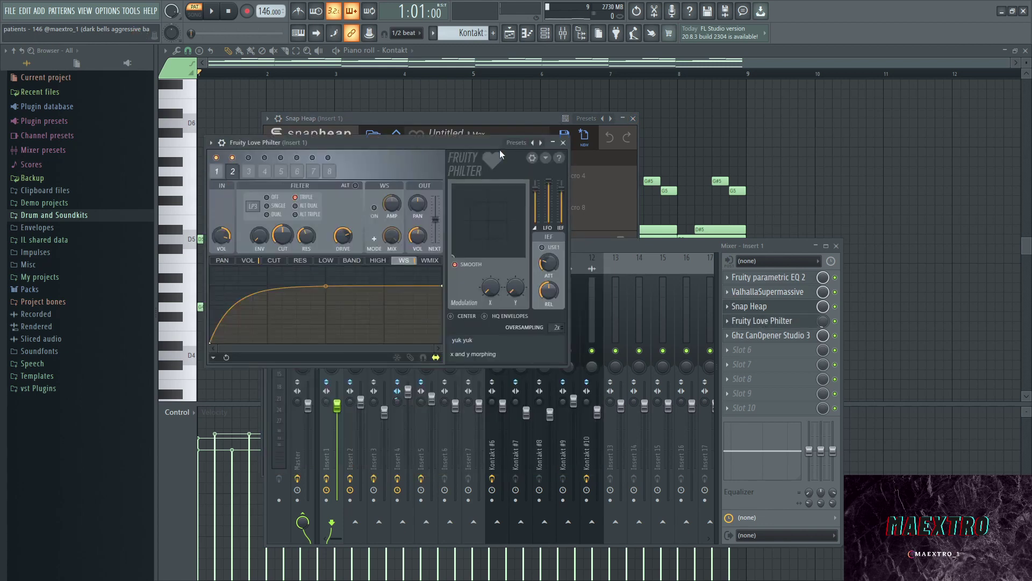
pyautogui.click(518, 145)
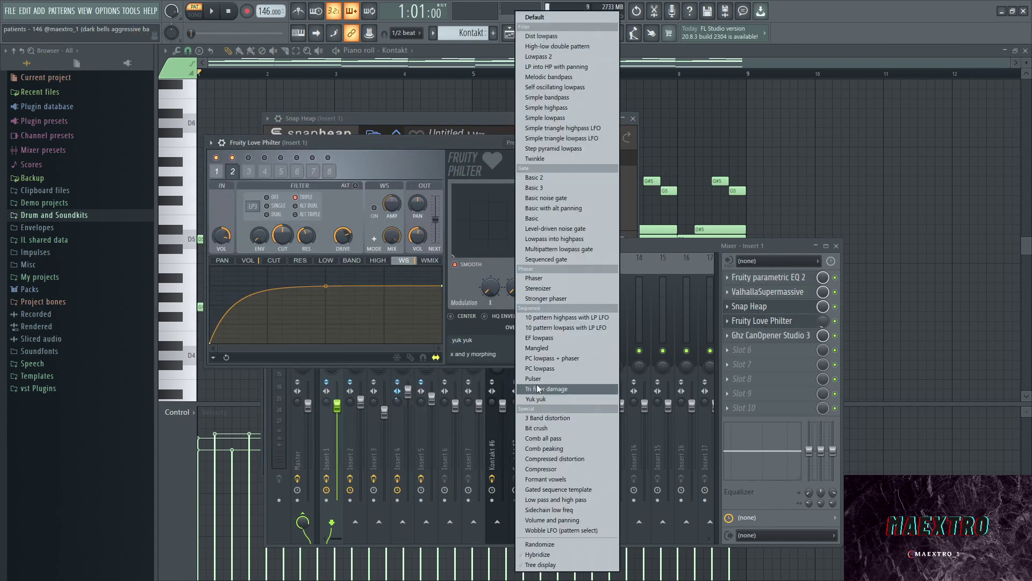
pyautogui.click(354, 141)
pyautogui.click(582, 143)
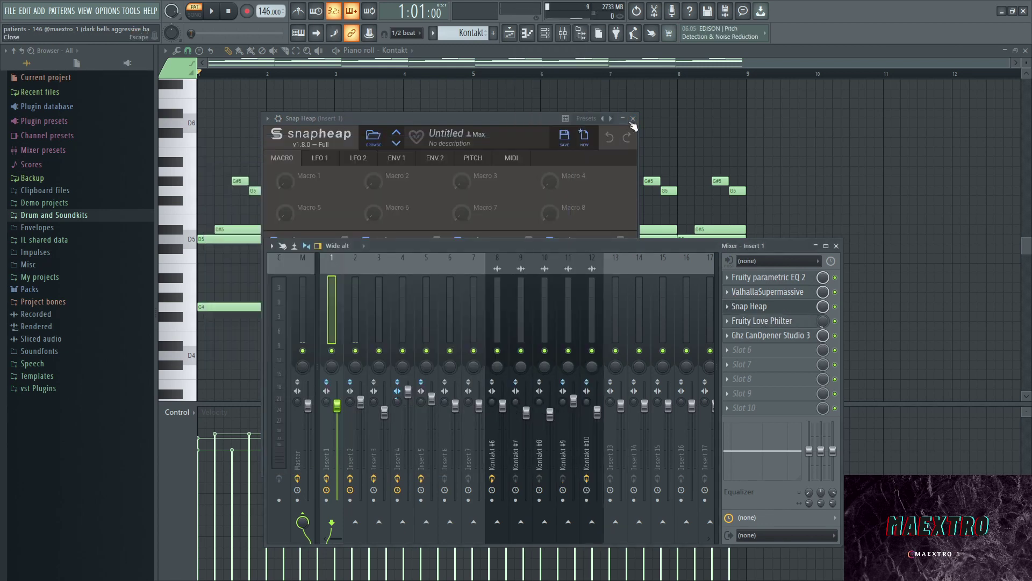
pyautogui.click(633, 119)
# - Check Insert 1's Ghz CanOpener Studio 3, then hide the mixer
pyautogui.click(766, 336)
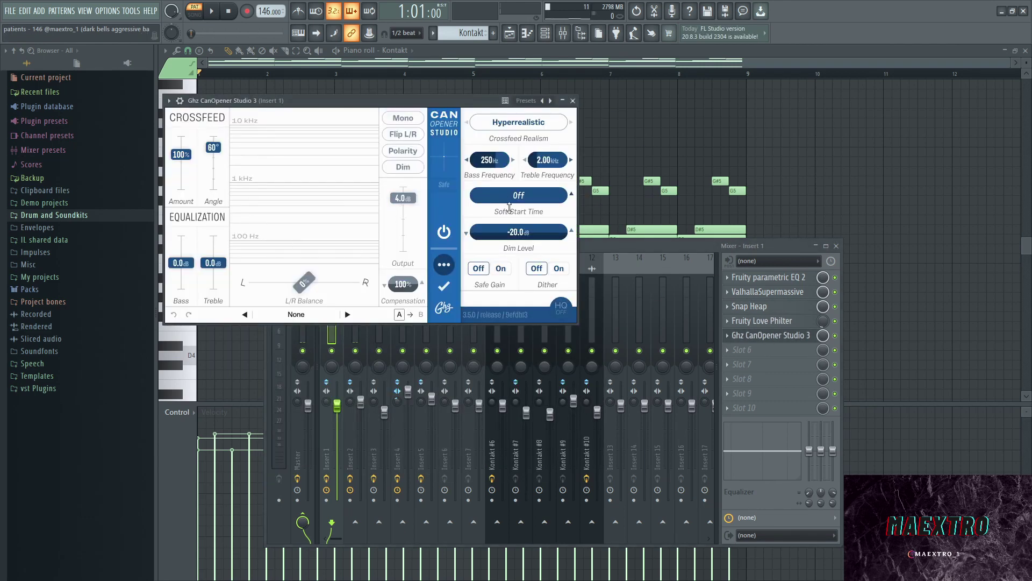
pyautogui.click(572, 101)
pyautogui.press('F9')
pyautogui.scroll(-3, 396, 111)
# - Zoom in and select the opening D5, G4 and D#5 notes to inspect them
pyautogui.keyDown('ctrl'); pyautogui.scroll(10, 273, 191); pyautogui.keyUp('ctrl')
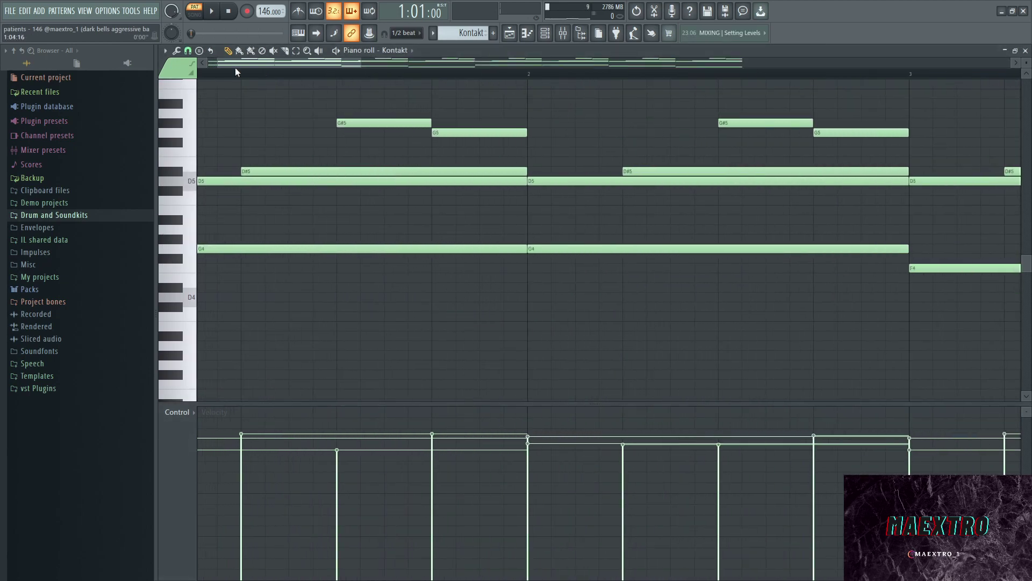
pyautogui.keyDown('ctrl'); pyautogui.scroll(-5, 209, 134); pyautogui.keyUp('ctrl')
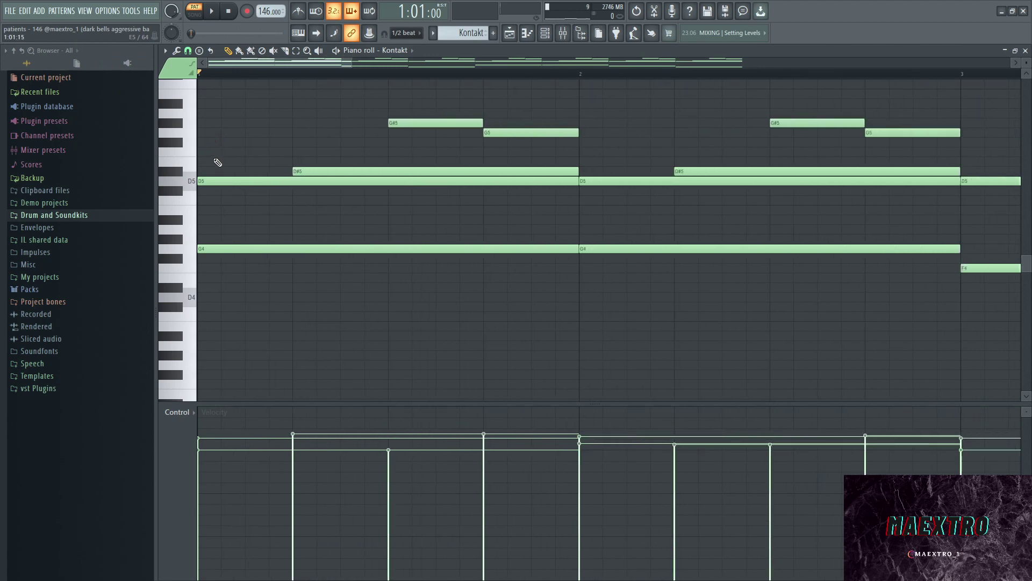
pyautogui.moveTo(223, 158); pyautogui.dragTo(219, 359)
pyautogui.click(265, 350)
pyautogui.scroll(4, 268, 350)
pyautogui.keyDown('ctrl'); pyautogui.scroll(3, 288, 268); pyautogui.keyUp('ctrl')
pyautogui.keyDown('ctrl'); pyautogui.click(341, 221); pyautogui.keyUp('ctrl')
pyautogui.keyDown('ctrl'); pyautogui.scroll(-3, 230, 210); pyautogui.keyUp('ctrl')
pyautogui.click(231, 212)
pyautogui.keyDown('ctrl'); pyautogui.scroll(2, 237, 217); pyautogui.keyUp('ctrl')
pyautogui.moveTo(236, 216); pyautogui.dragTo(231, 226)
pyautogui.click(265, 249)
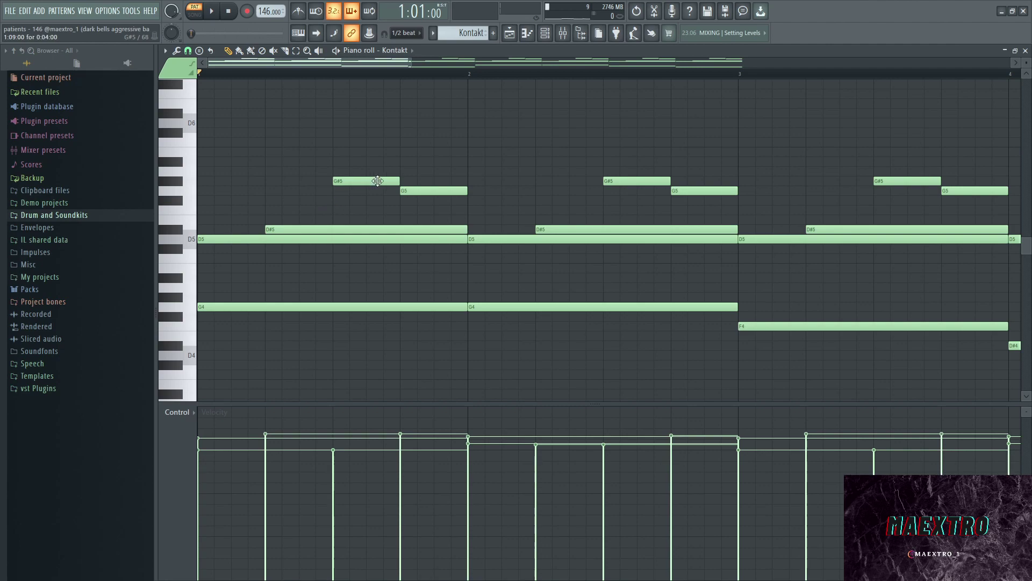
# - Inspect the G#5 and G5 notes, then return to the playlist
pyautogui.scroll(-3, 370, 181)
pyautogui.keyDown('ctrl'); pyautogui.scroll(-2, 348, 184); pyautogui.keyUp('ctrl')
pyautogui.scroll(4, 321, 204)
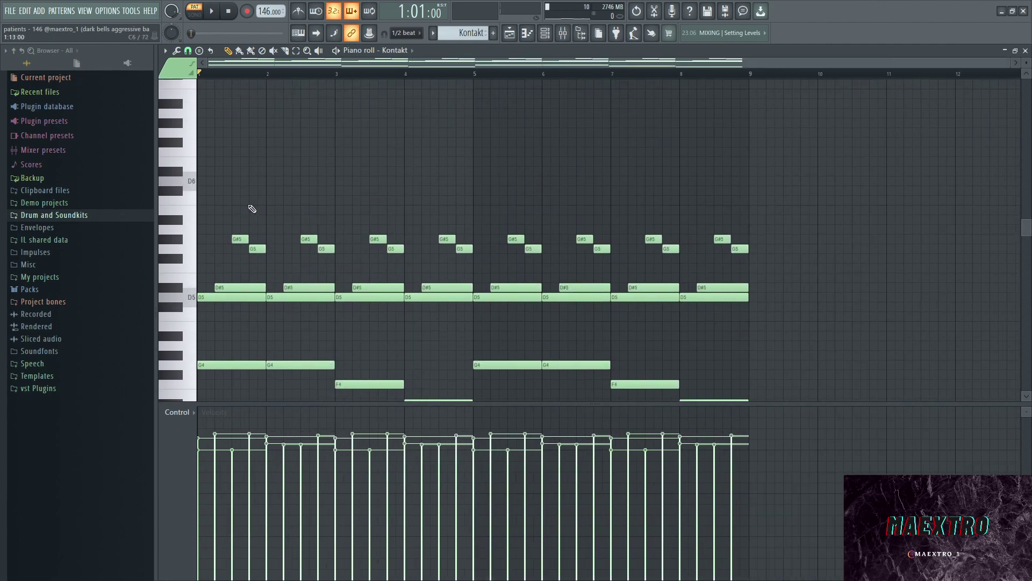
pyautogui.scroll(-1, 345, 166)
pyautogui.moveTo(807, 233); pyautogui.dragTo(273, 176)
pyautogui.click(426, 141)
pyautogui.click(509, 33)
# - Select the Kontakt #2 layer and view its instrument in the Kontakt window
pyautogui.click(215, 106)
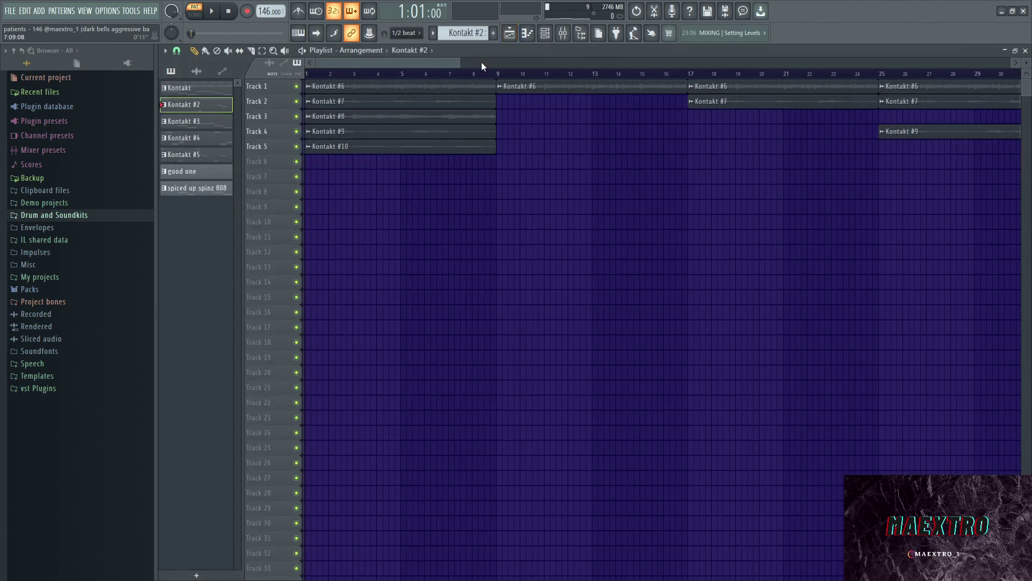
pyautogui.click(545, 33)
pyautogui.click(296, 232)
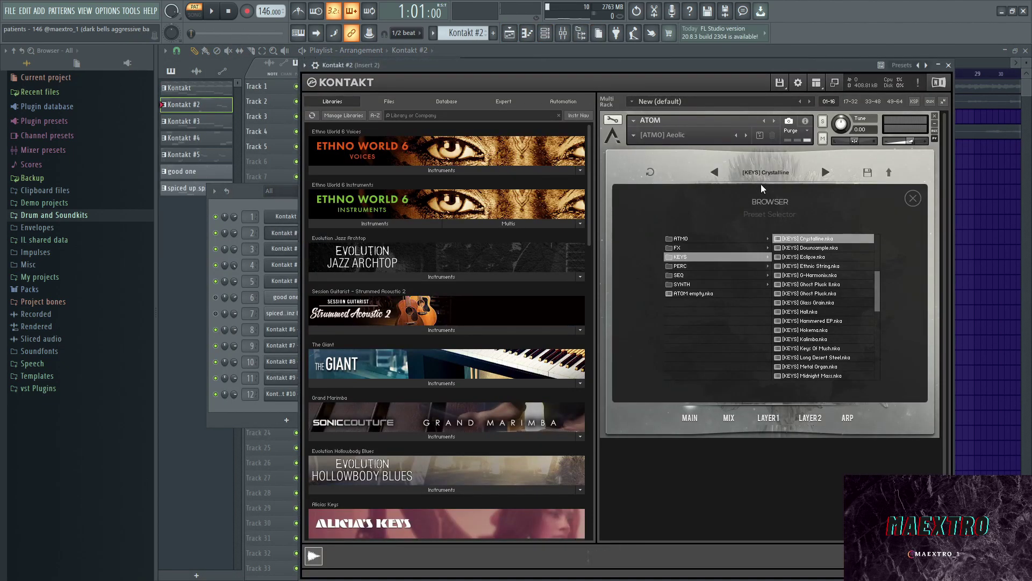
pyautogui.click(948, 65)
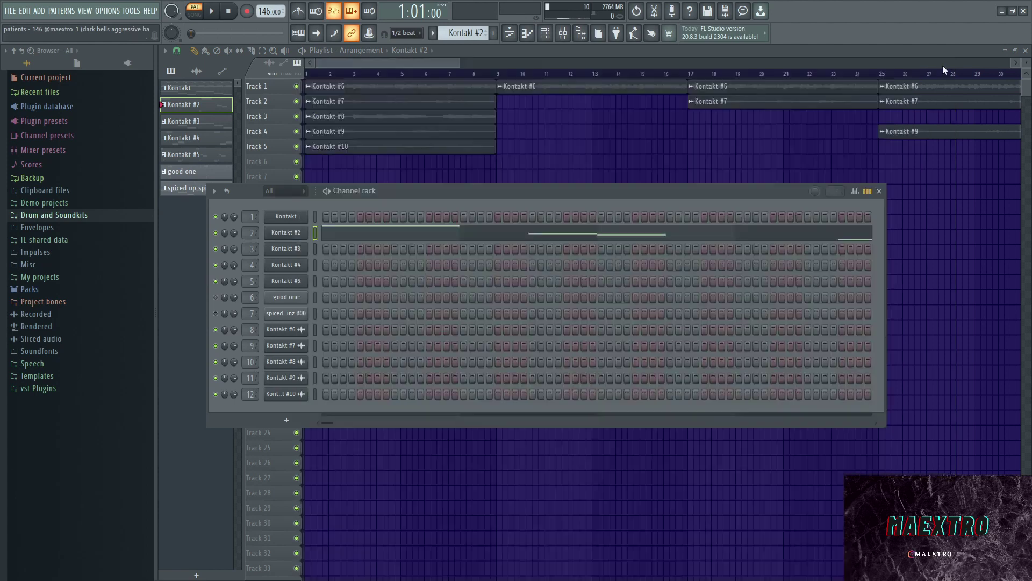
# - Play Kontakt #2's melody in the piano roll, skipping ahead through bars 2 and 4, then bring up the mixer
pyautogui.click(316, 233)
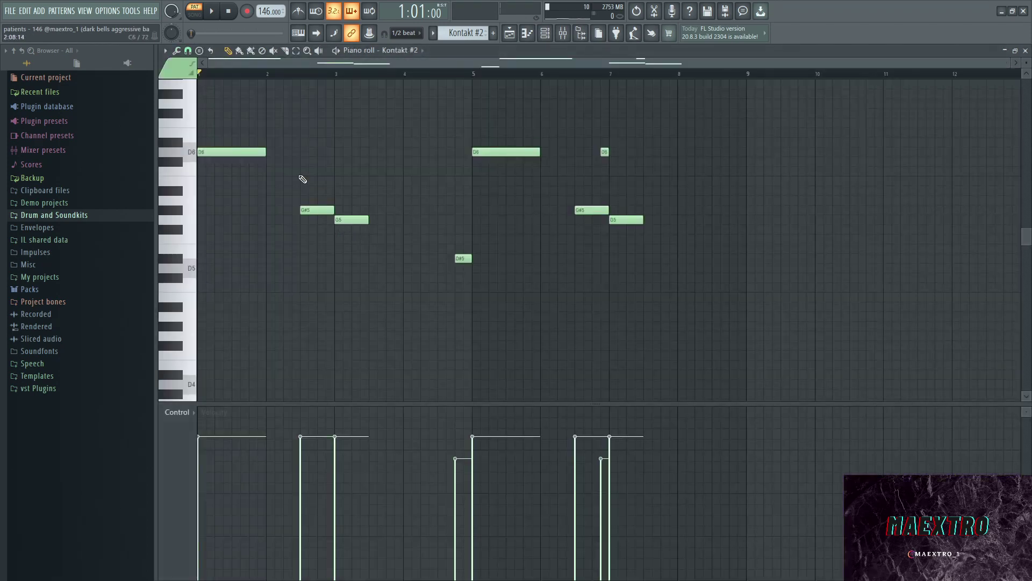
pyautogui.click(217, 12)
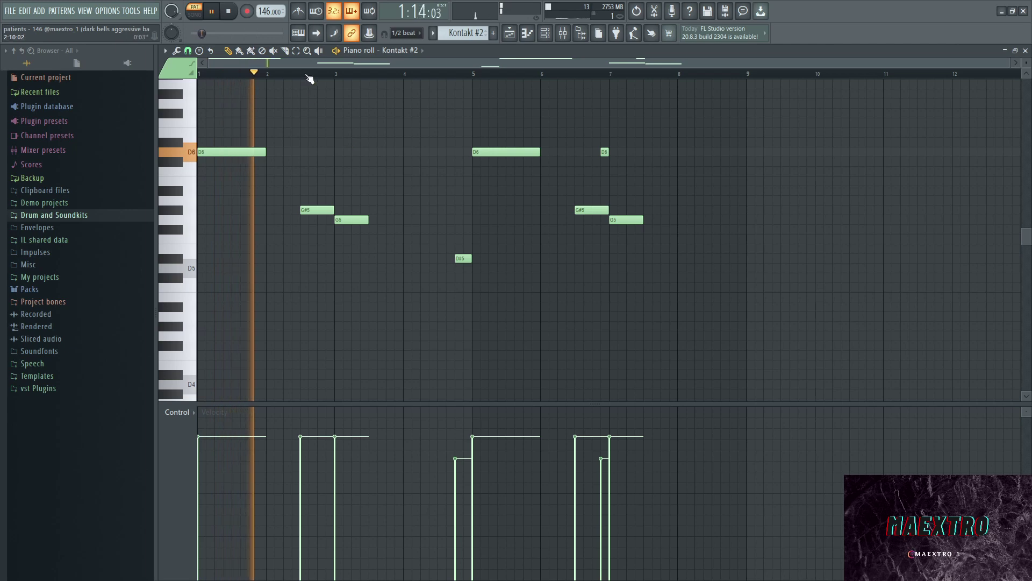
pyautogui.click(302, 74)
pyautogui.click(460, 75)
pyautogui.click(581, 75)
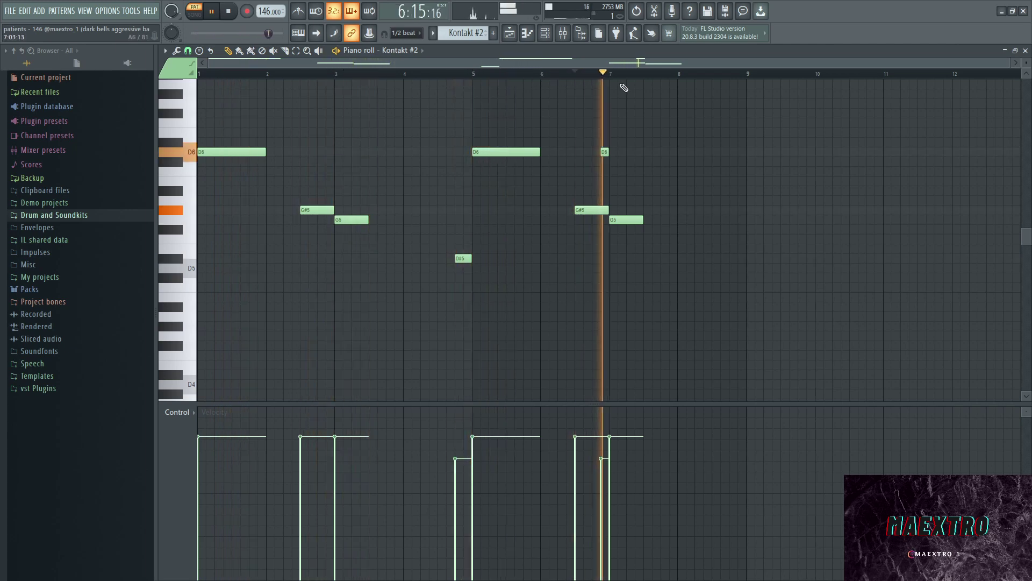
pyautogui.press('space')
pyautogui.click(563, 33)
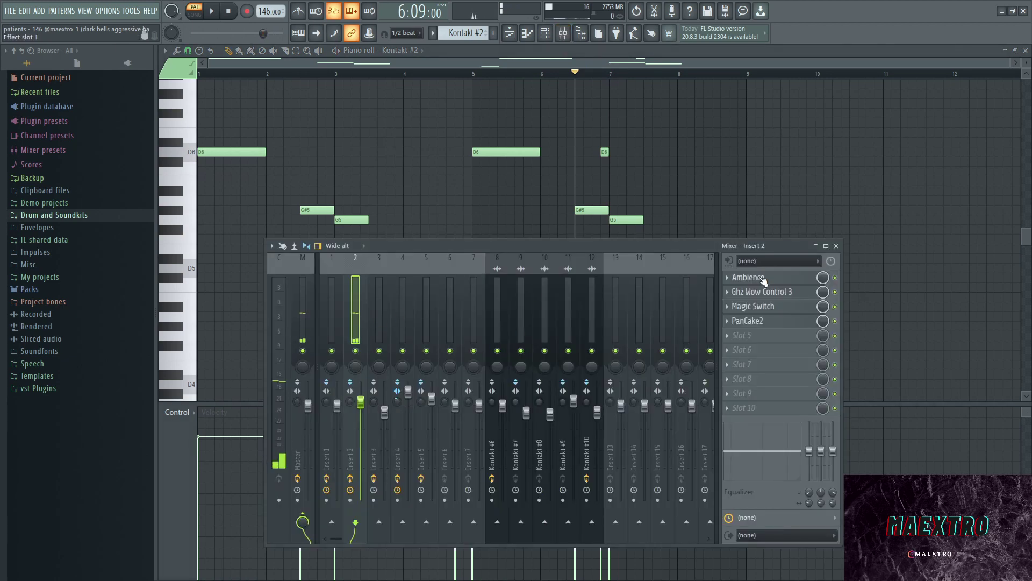
pyautogui.click(764, 280)
pyautogui.click(764, 281)
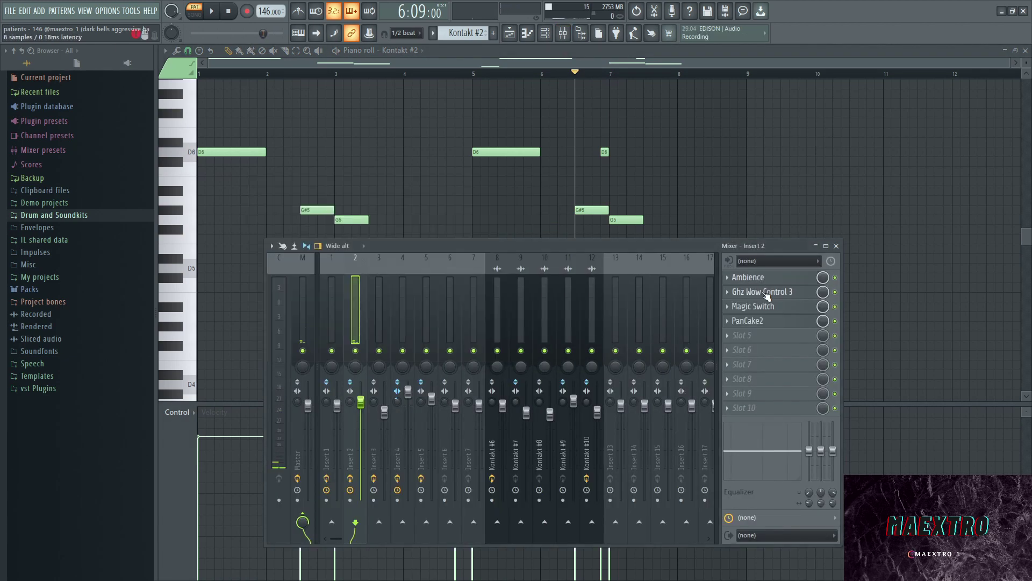
pyautogui.click(766, 293)
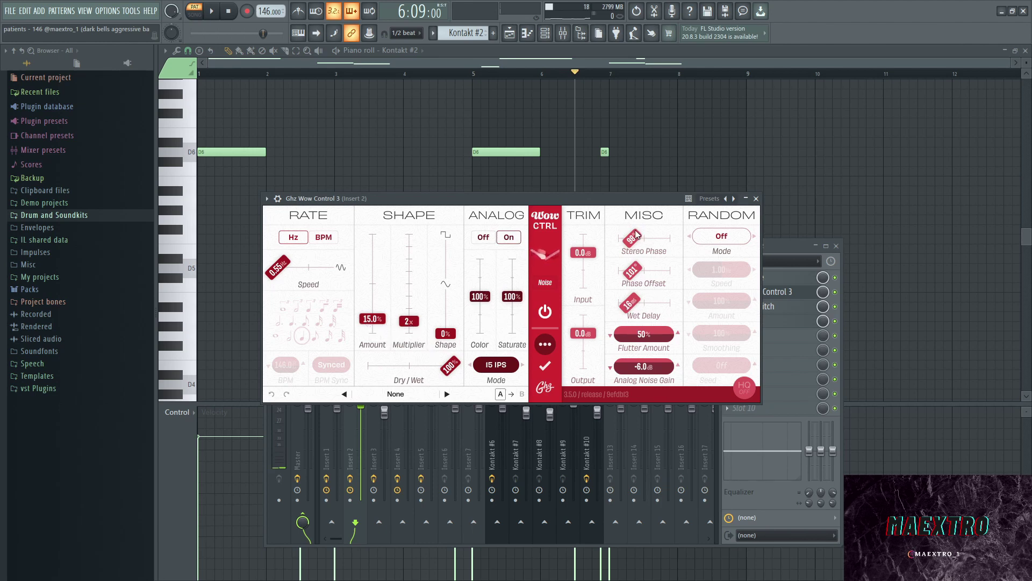
pyautogui.click(756, 198)
pyautogui.click(754, 306)
pyautogui.click(753, 307)
pyautogui.click(750, 321)
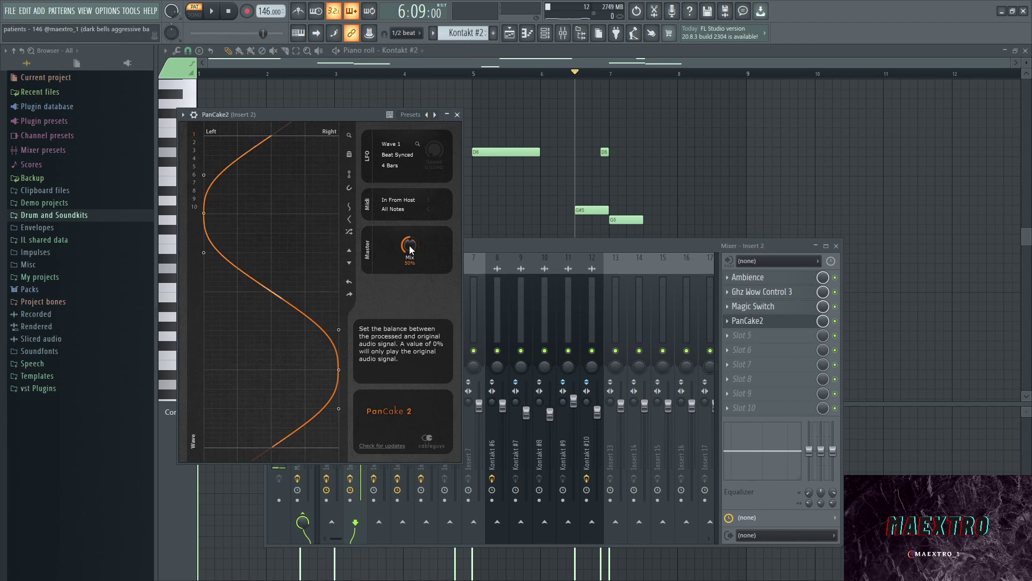
pyautogui.click(458, 115)
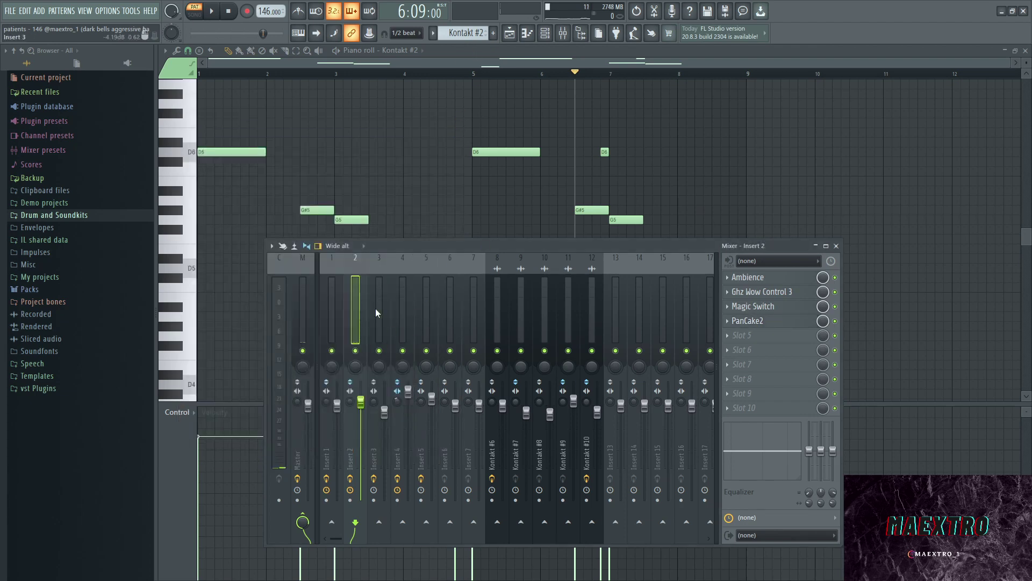
# - Select Kontakt #3 and view its NOIRE Pure piano in the Kontakt window
pyautogui.click(509, 33)
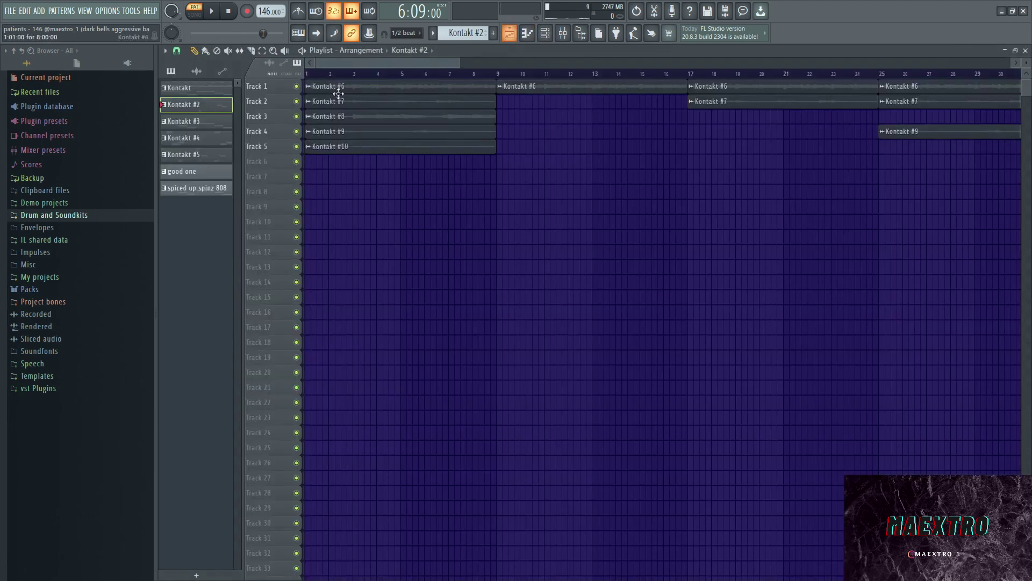
pyautogui.click(199, 122)
pyautogui.click(544, 33)
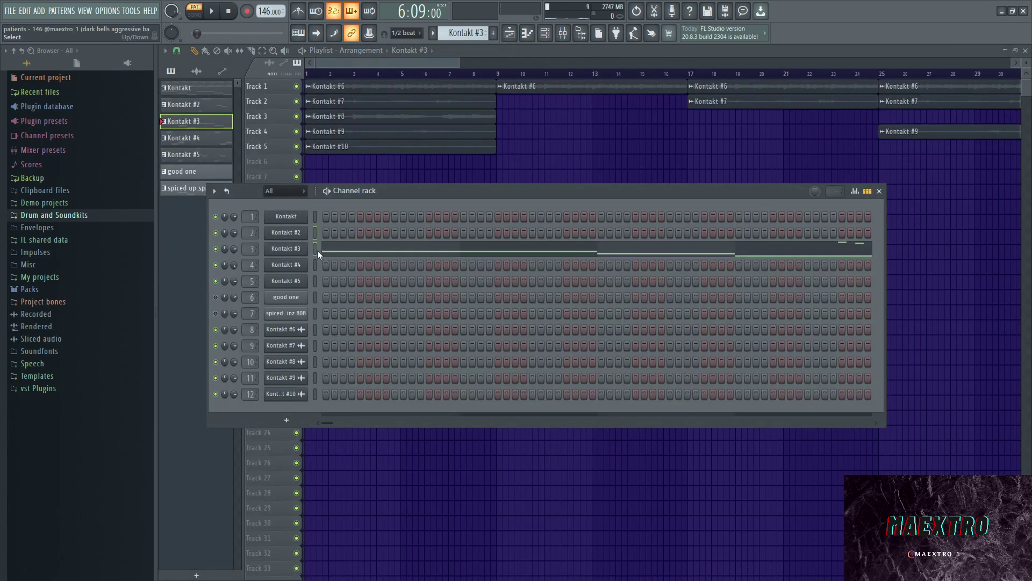
pyautogui.click(285, 249)
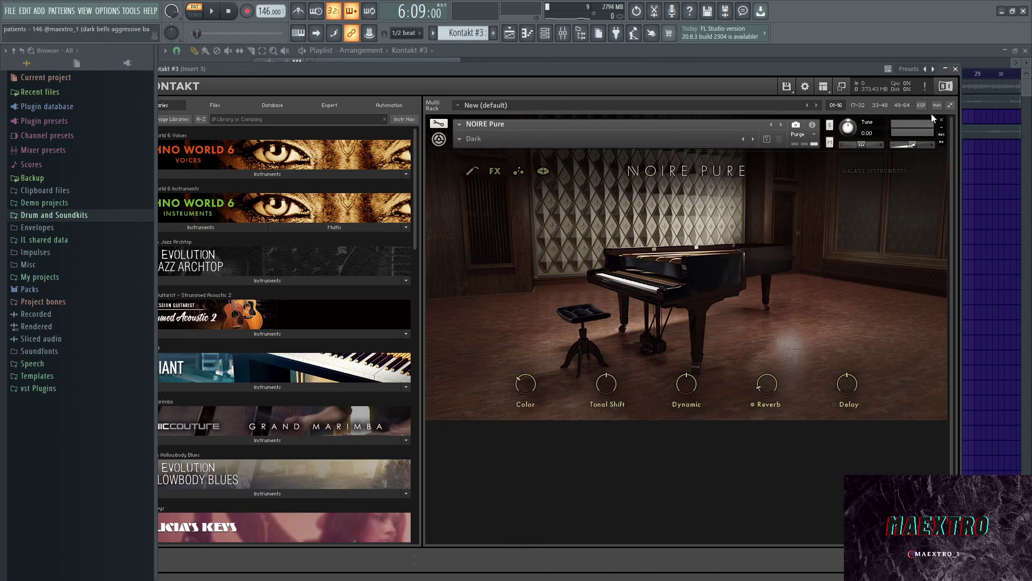
pyautogui.click(955, 68)
# - Play Kontakt #3's low bass notes in the piano roll, skipping ahead from bar 3 to bar 7
pyautogui.press('F7')
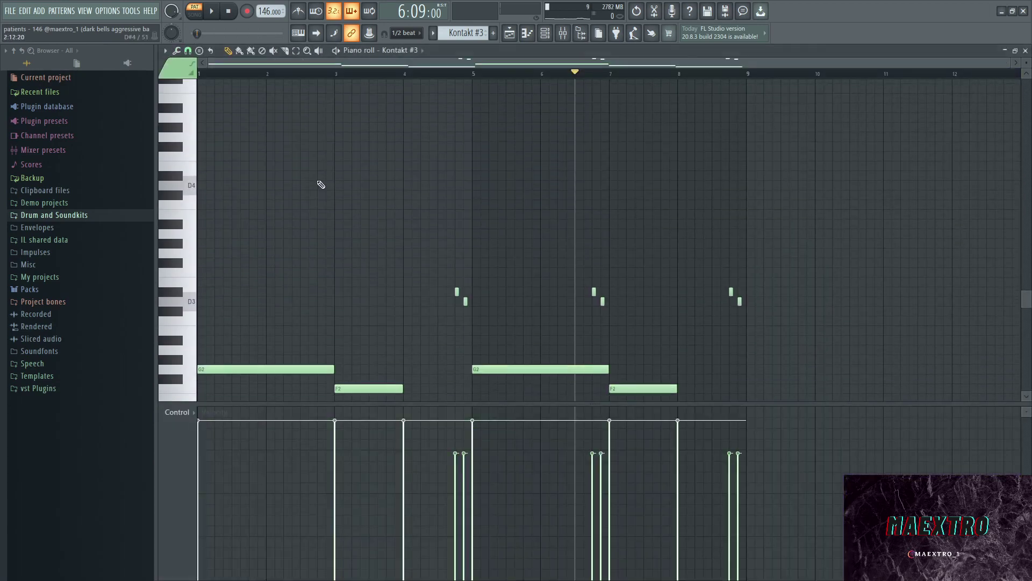
pyautogui.press('space')
pyautogui.press('space')
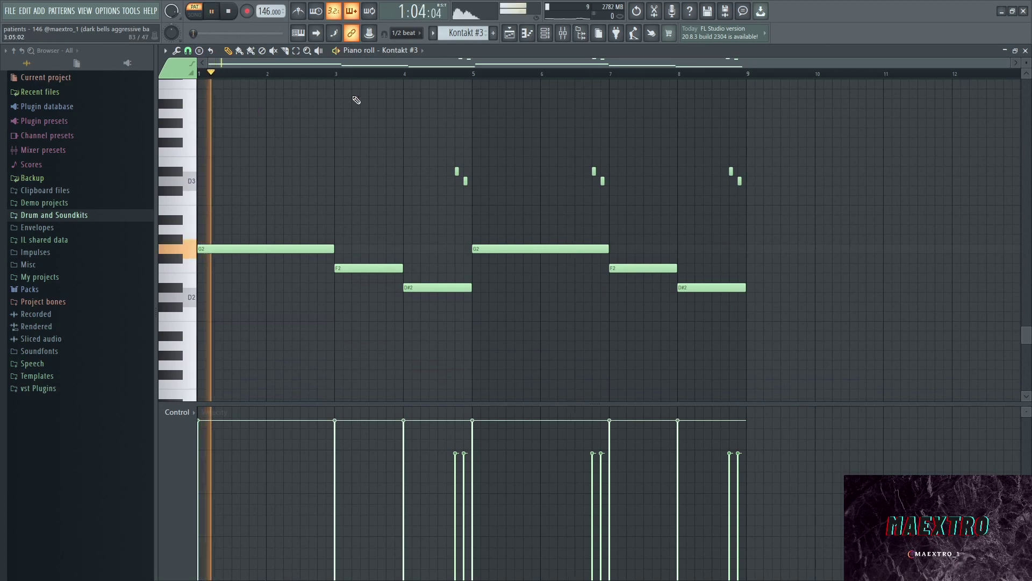
pyautogui.click(336, 73)
pyautogui.click(415, 76)
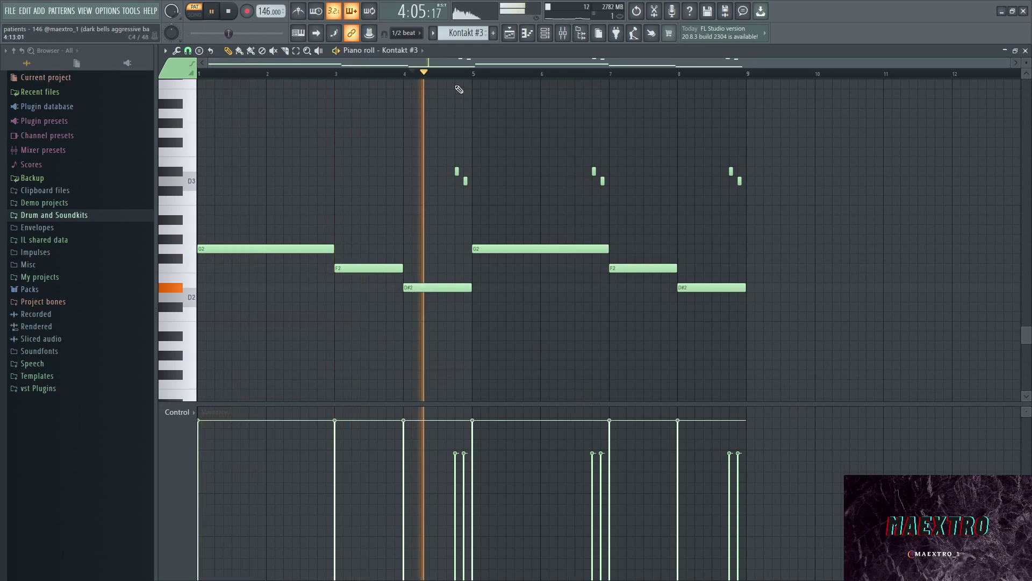
pyautogui.click(594, 75)
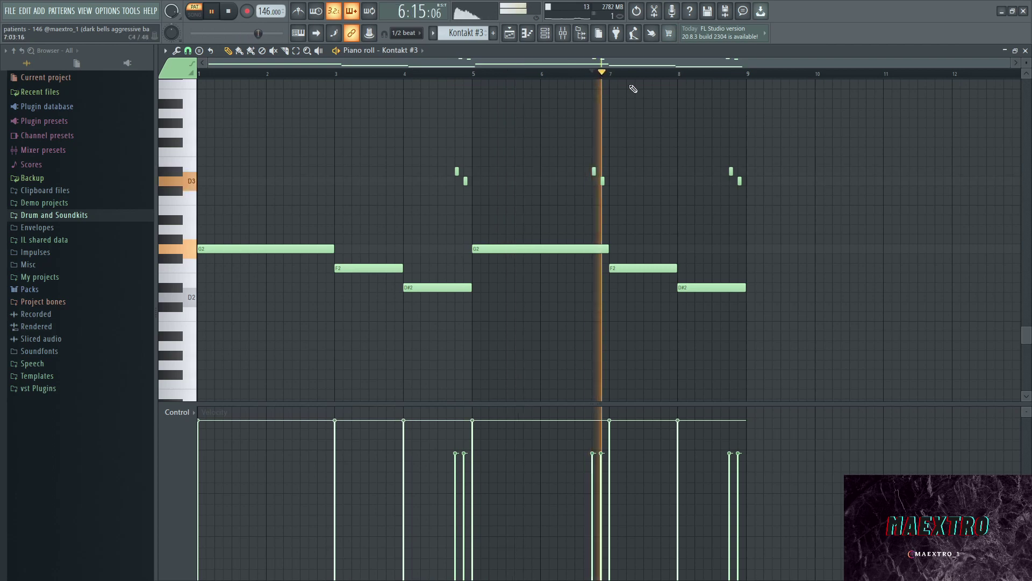
pyautogui.click(721, 75)
pyautogui.press('space')
# - Open Insert 3's CamelCrusher (Bass Maker patch) and Fruity parametric EQ 2 windows
pyautogui.click(562, 32)
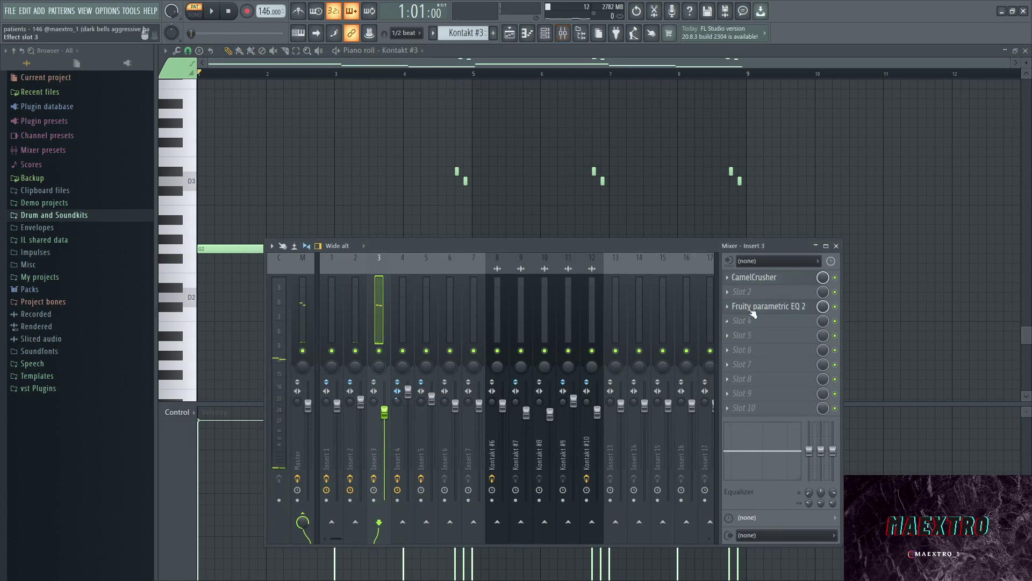
pyautogui.click(755, 277)
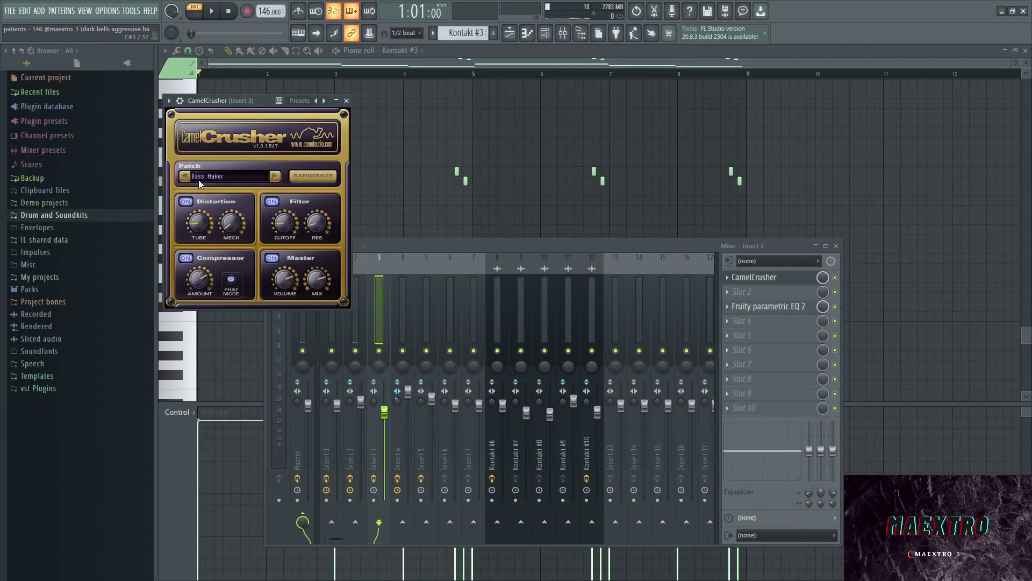
pyautogui.click(743, 305)
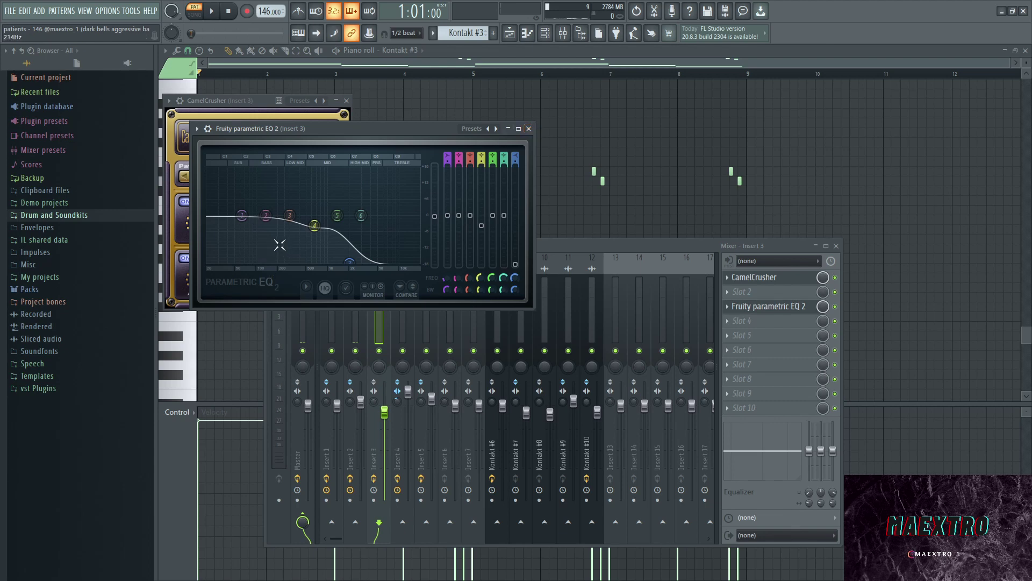
# - Close Insert 3's effect windows and view the Kontakt #4 instrument
pyautogui.click(529, 128)
pyautogui.click(346, 100)
pyautogui.click(511, 33)
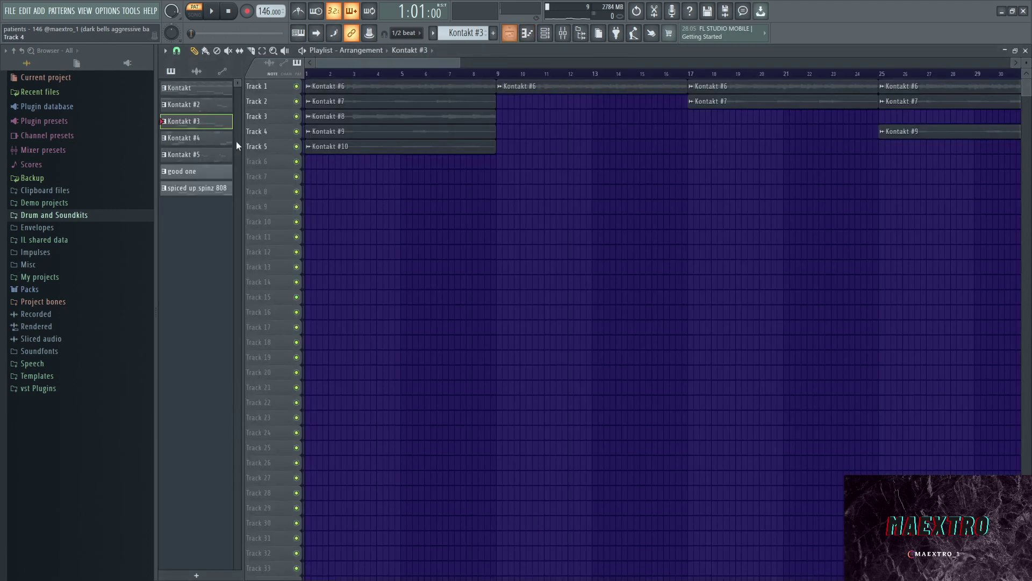
pyautogui.click(189, 137)
pyautogui.click(545, 33)
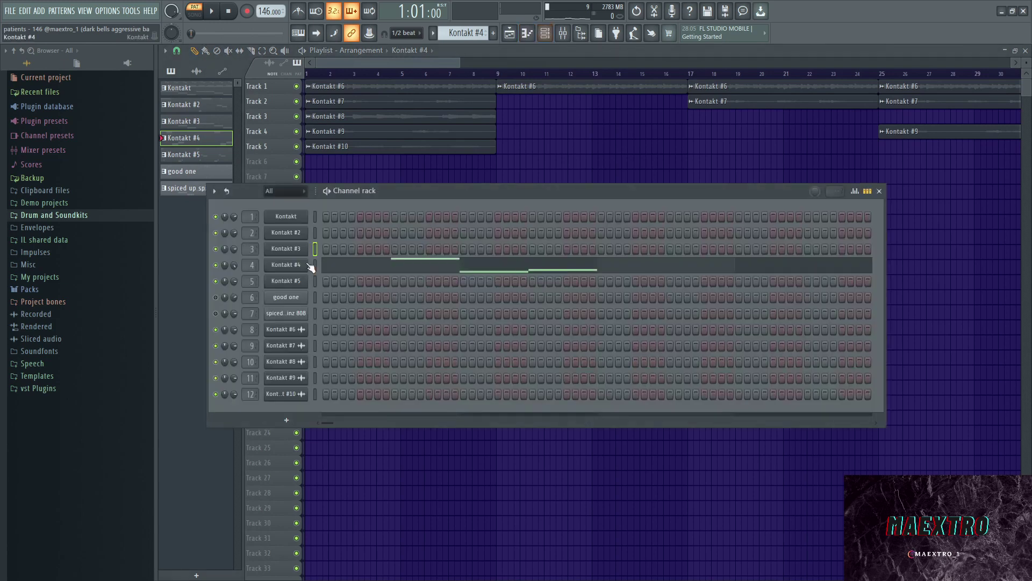
pyautogui.click(290, 266)
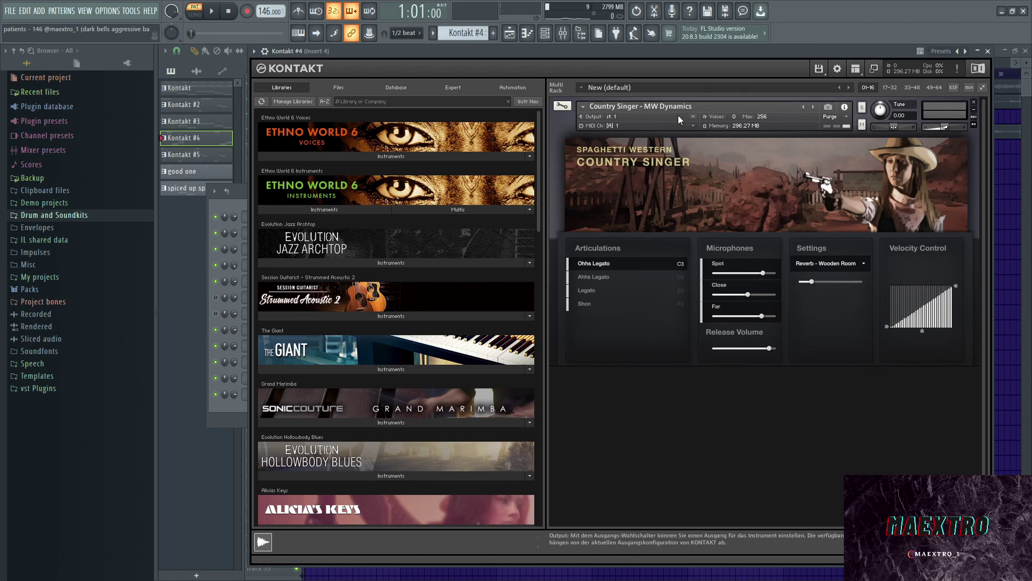
pyautogui.click(987, 52)
# - Play Kontakt #4's D6, G5 and G#5 melody in the piano roll, jumping to bar 5
pyautogui.click(375, 257)
pyautogui.scroll(4, 349, 159)
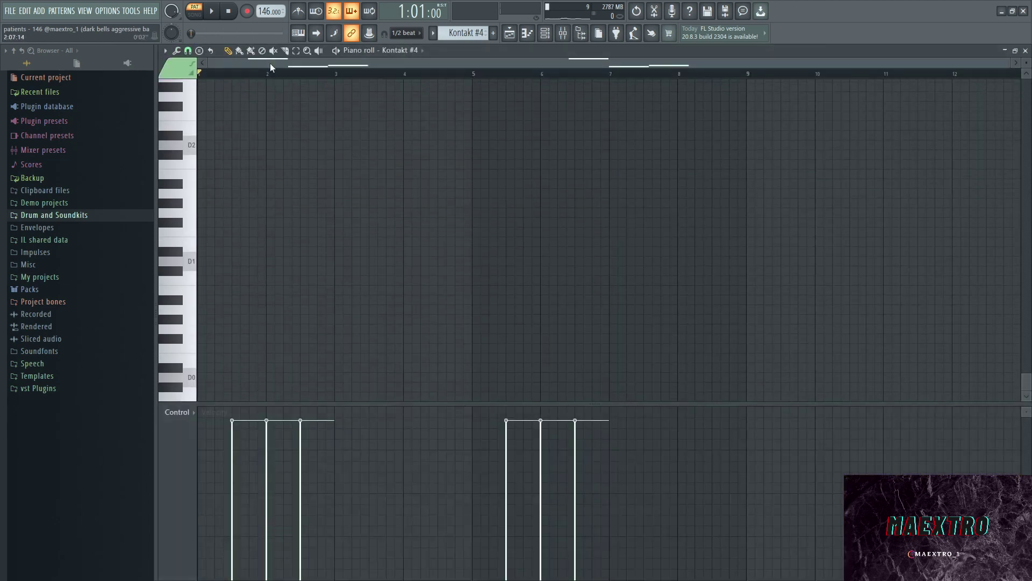
pyautogui.press('space')
pyautogui.scroll(12, 473, 297)
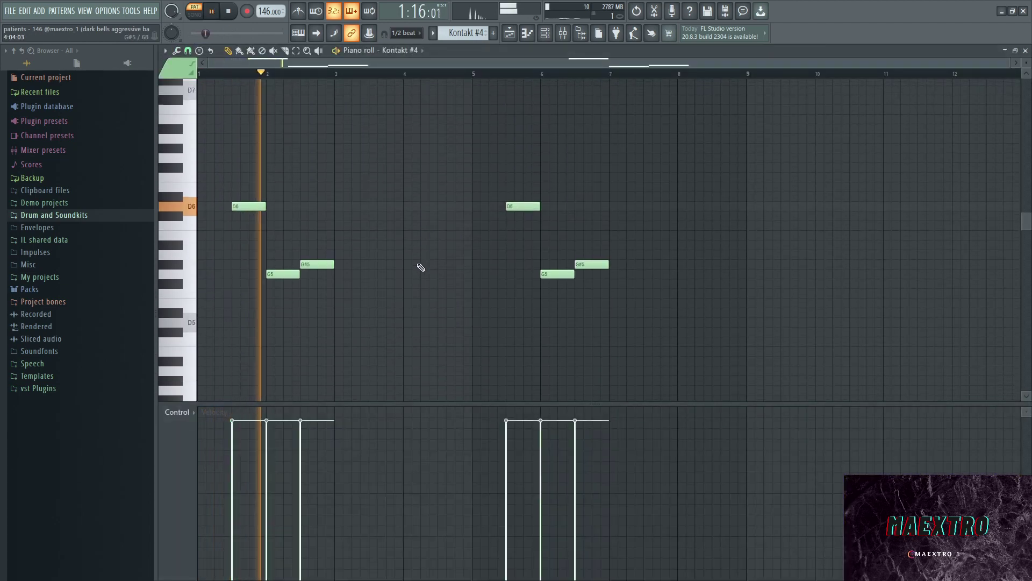
pyautogui.click(482, 74)
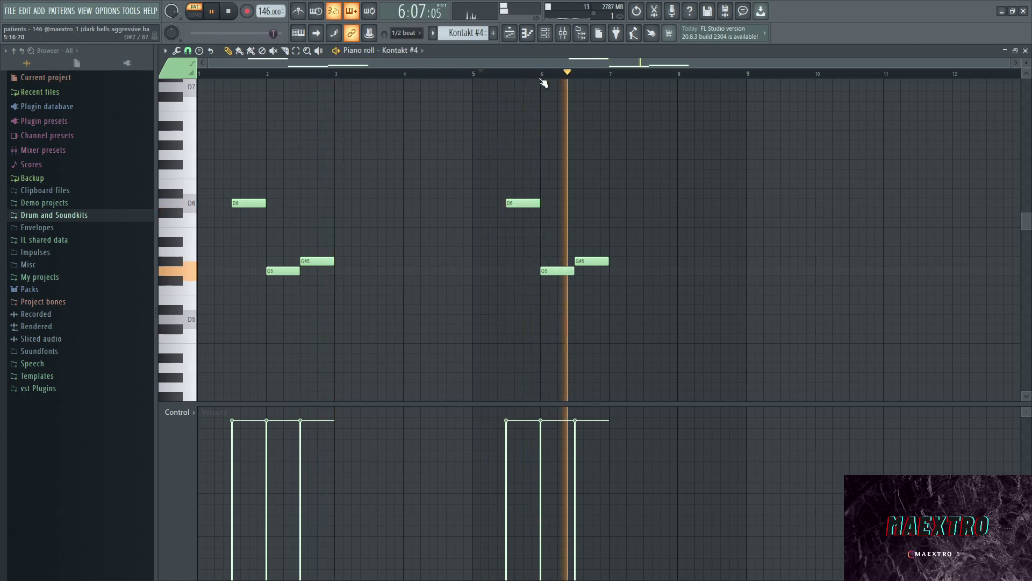
# - Stop playback and review Insert 4's LittleAlterBoy and Ozone Imager 2 (46% width, 12.5ms Stereoize)
pyautogui.press('space')
pyautogui.click(564, 39)
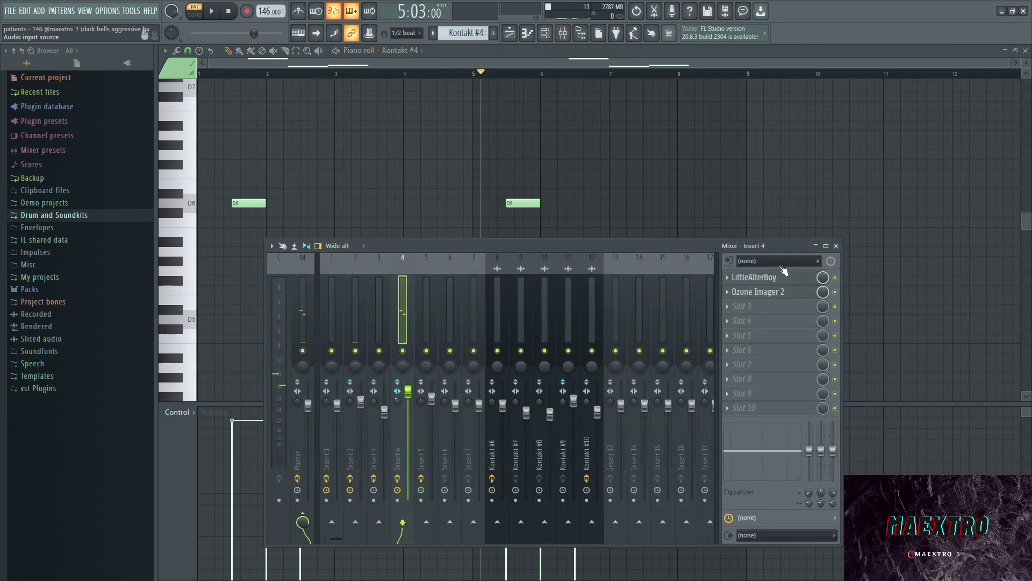
pyautogui.click(769, 278)
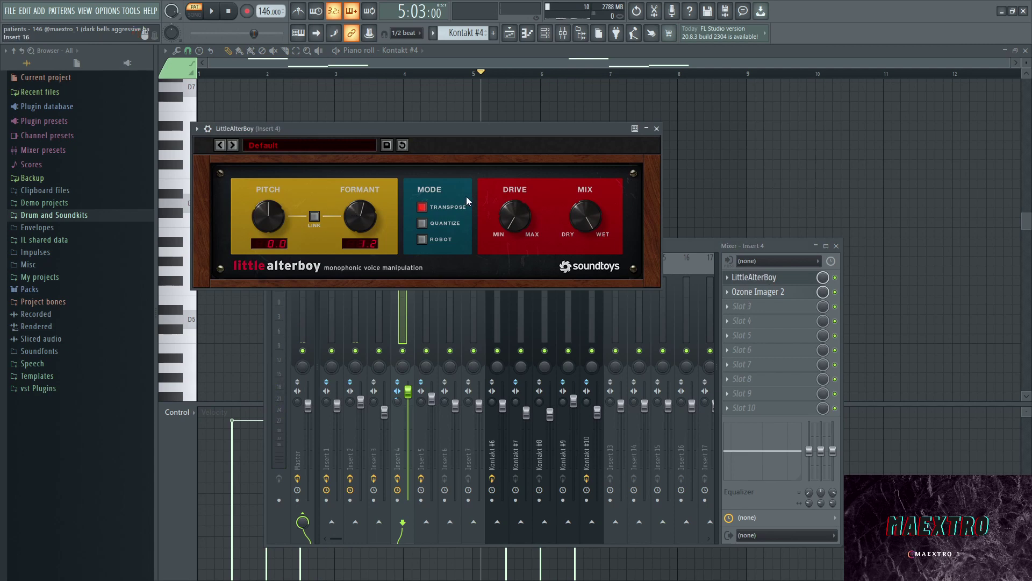
pyautogui.moveTo(297, 128); pyautogui.dragTo(306, 92)
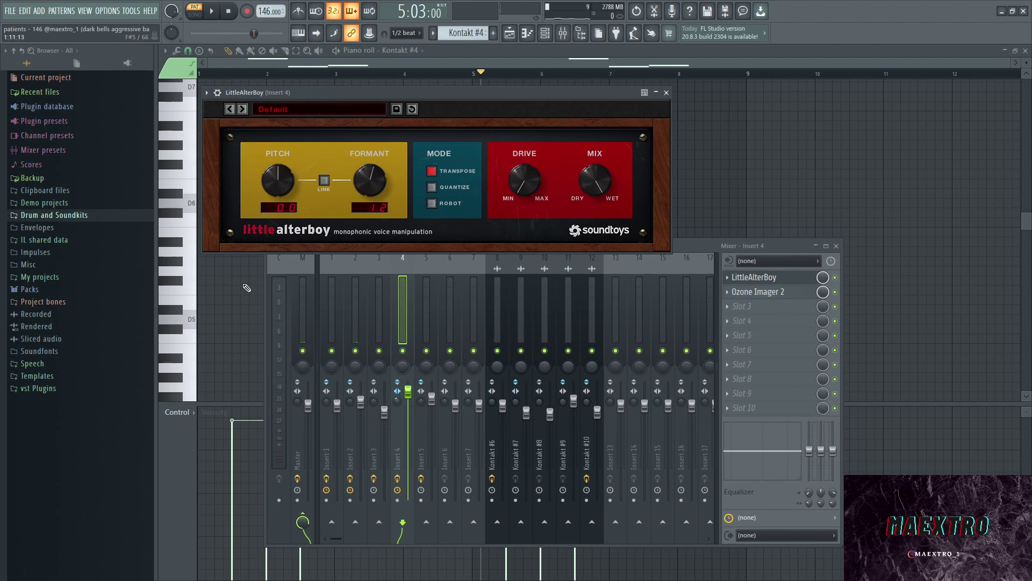
pyautogui.click(667, 94)
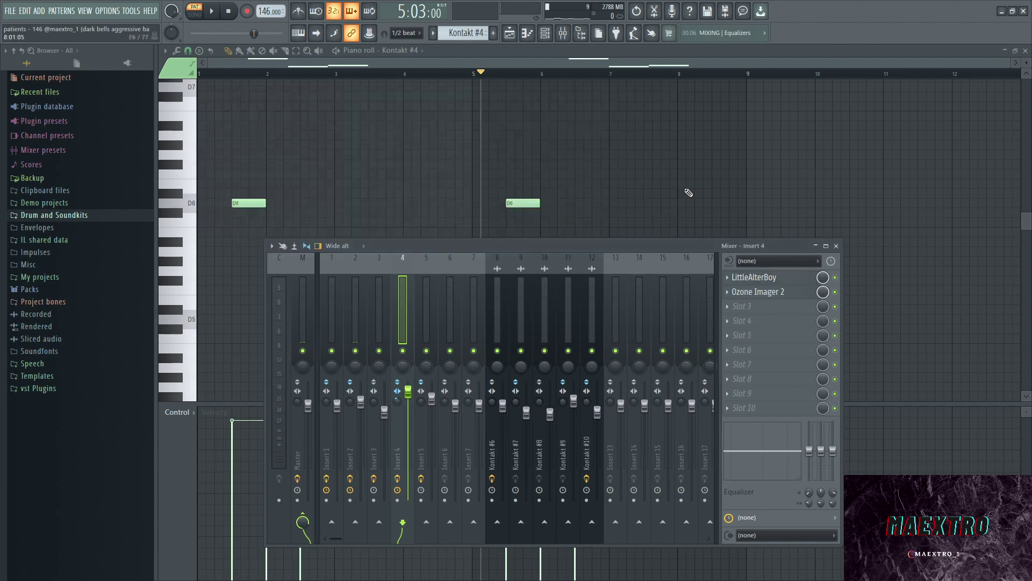
pyautogui.click(754, 292)
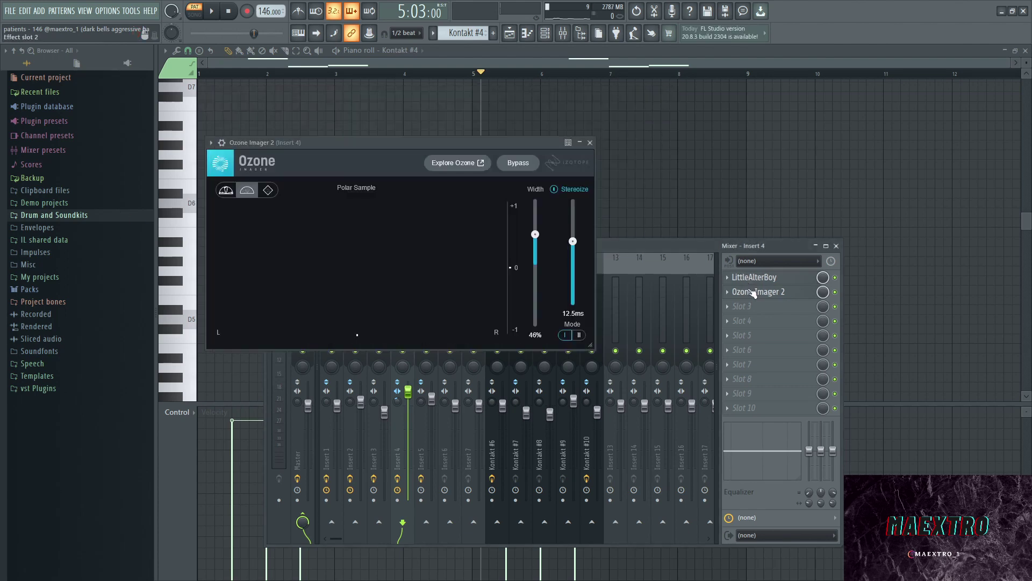
# - Close Ozone Imager 2 and confirm Kontakt #5 loads the Spaghetti Western Whistle instrument
pyautogui.click(590, 142)
pyautogui.click(518, 35)
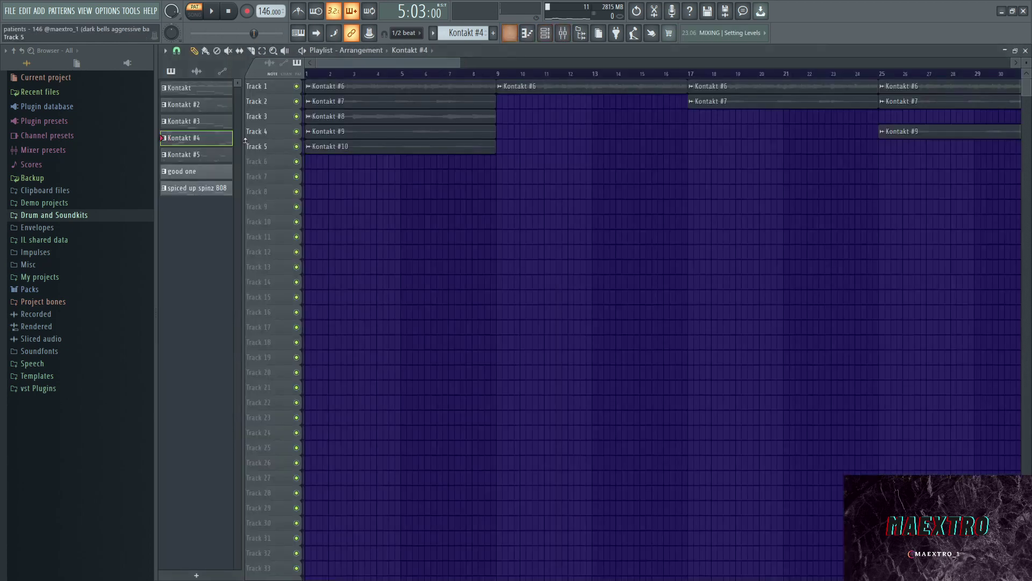
pyautogui.click(544, 32)
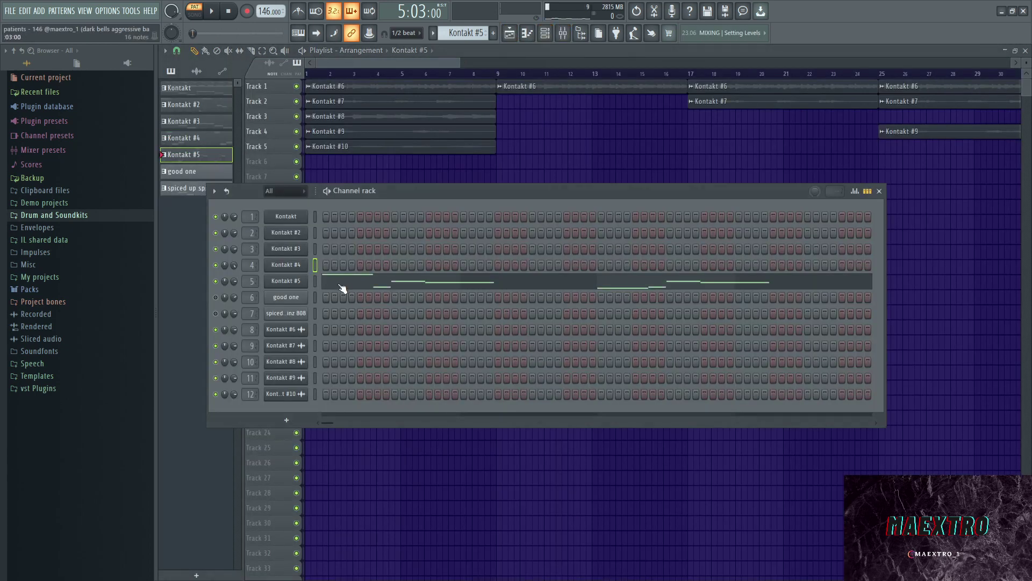
pyautogui.click(286, 282)
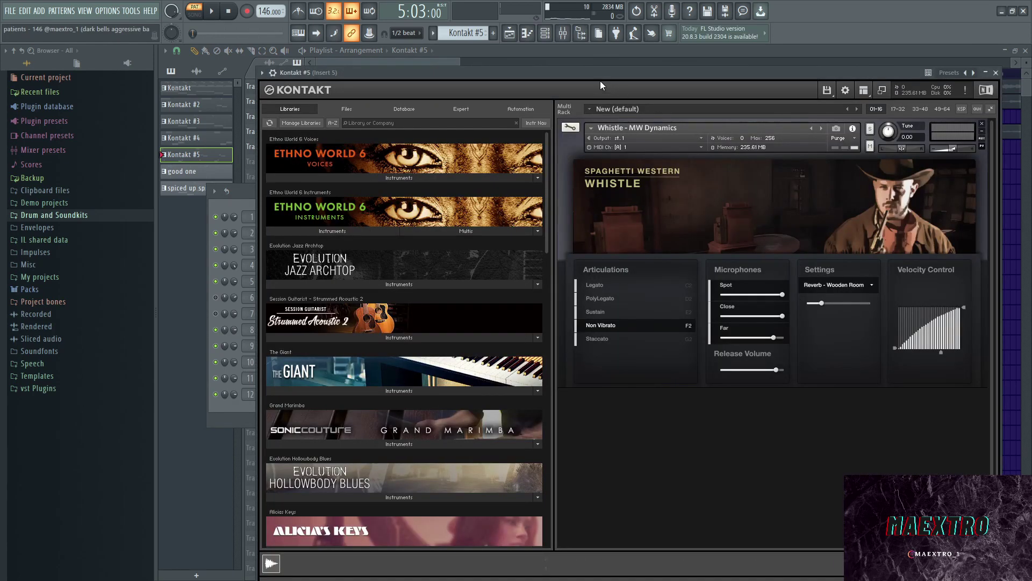
pyautogui.moveTo(602, 73); pyautogui.dragTo(531, 63)
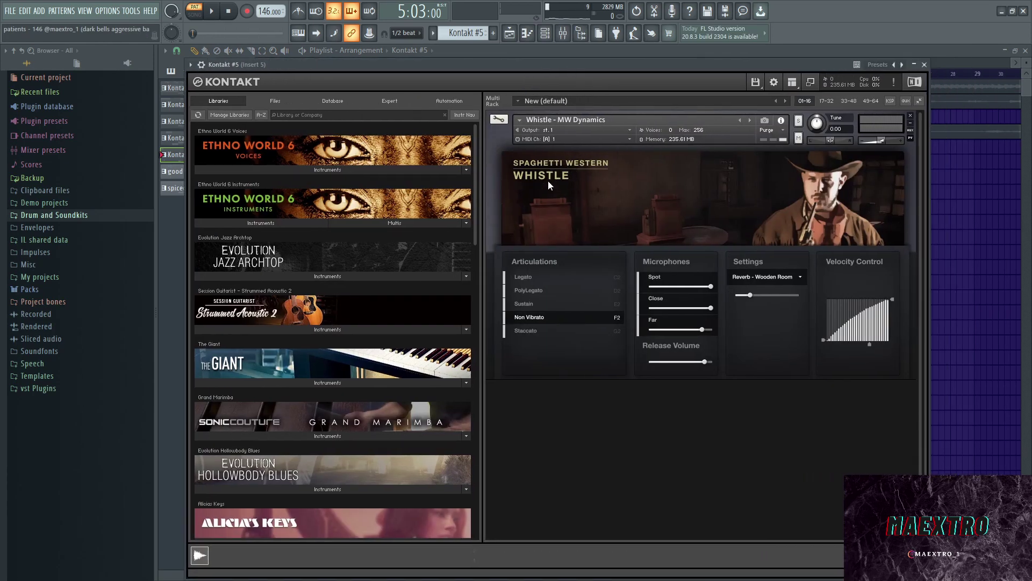
pyautogui.click(925, 65)
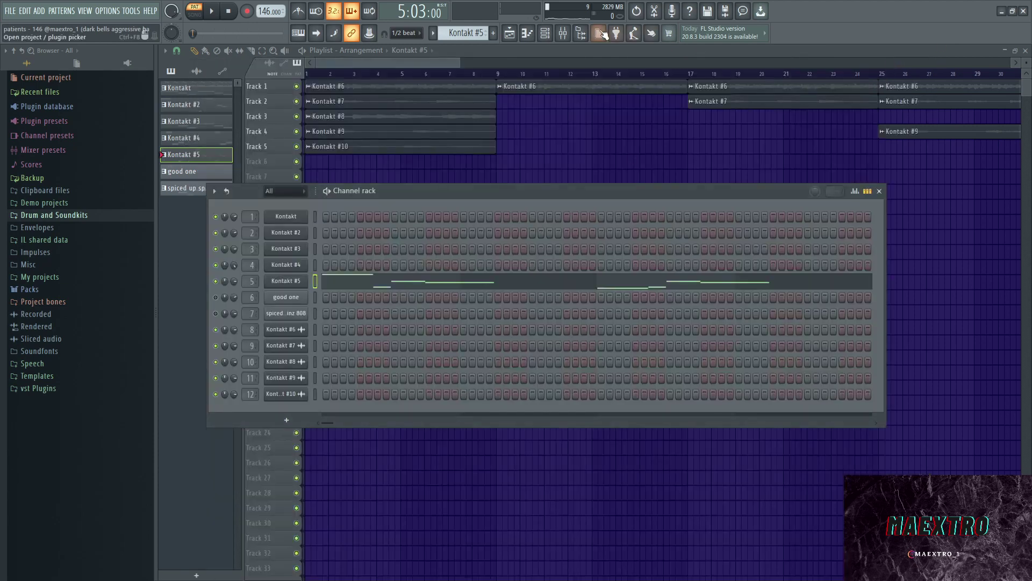
# - Play Kontakt #5's D6, G#5, G5, D5 phrase in the piano roll, jumping to bar 3
pyautogui.click(415, 269)
pyautogui.scroll(-1, 271, 133)
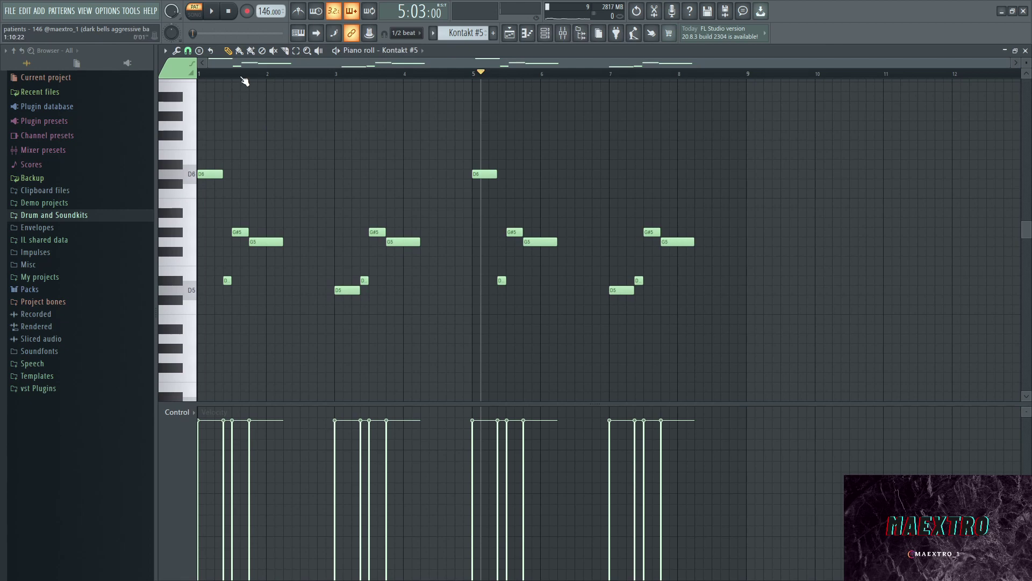
pyautogui.press('space')
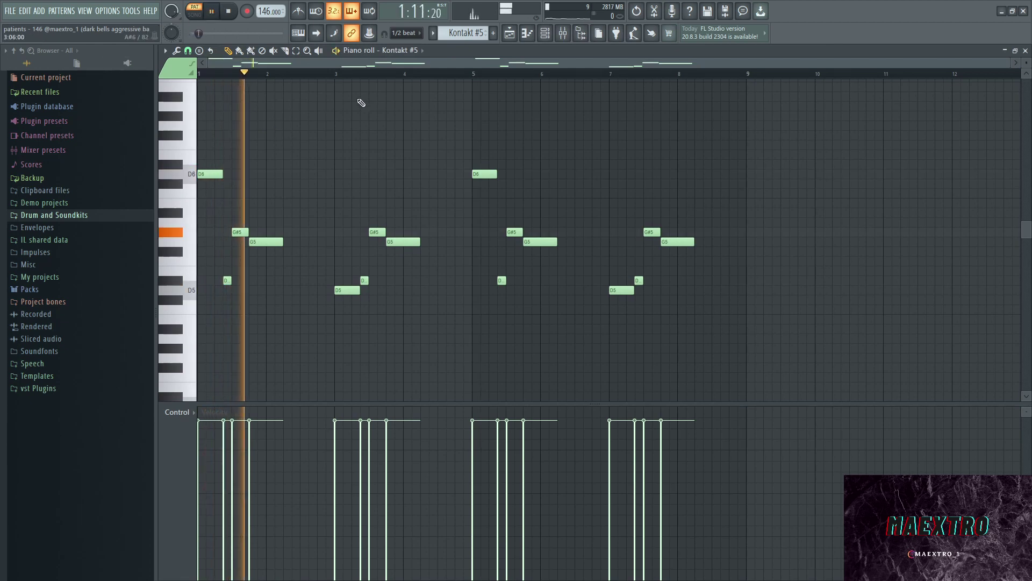
pyautogui.click(344, 76)
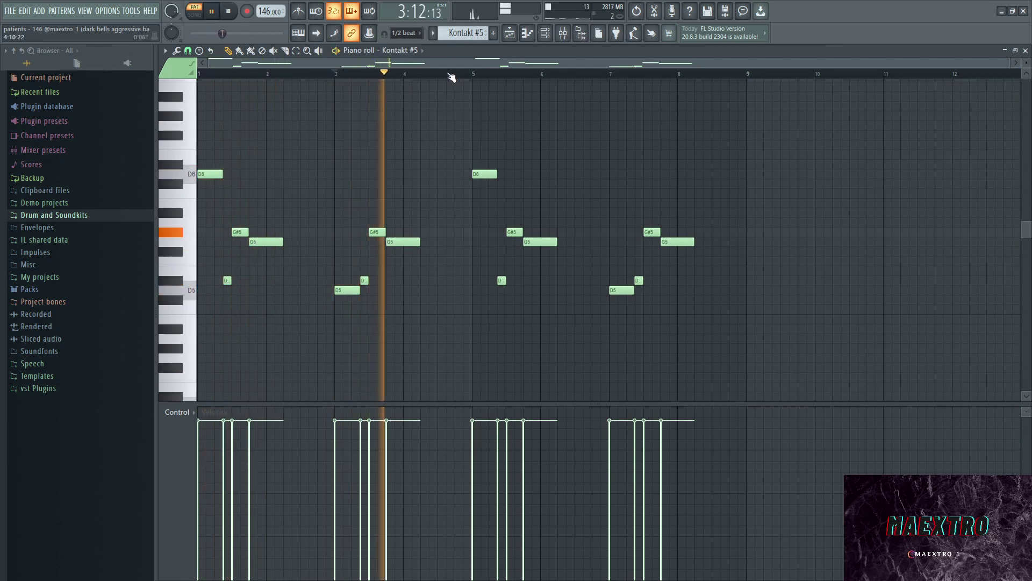
pyautogui.press('space')
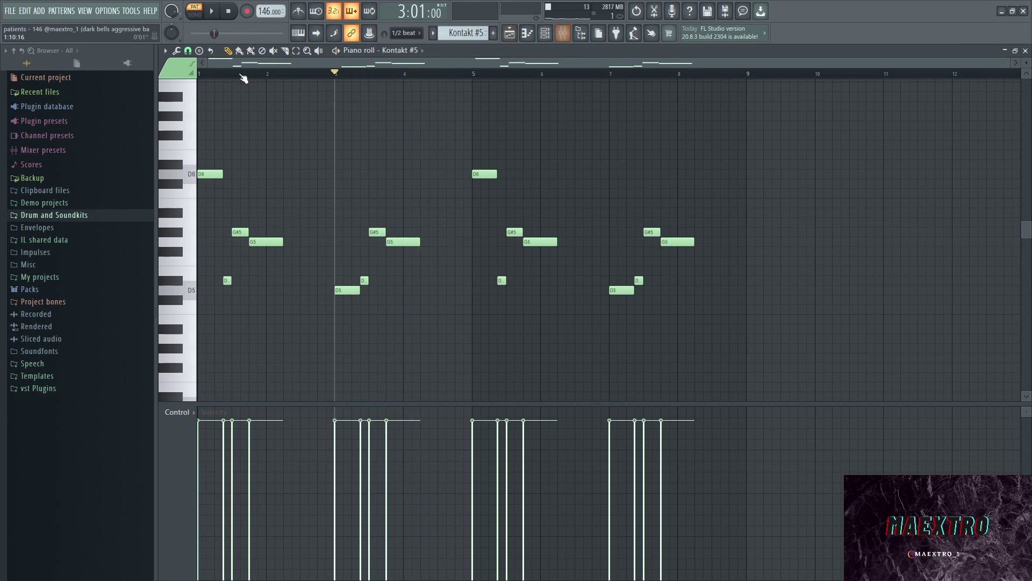
# - Rewind to bar 1 and inspect the Fruity parametric EQ 2 bands on mixer Insert 5
pyautogui.press('Home')
pyautogui.press('F9')
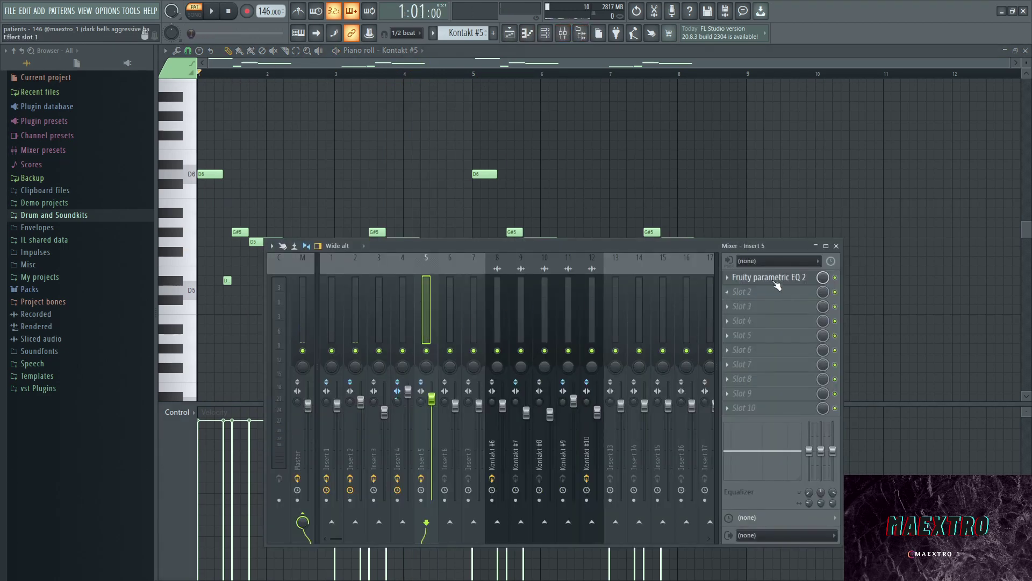
pyautogui.click(776, 277)
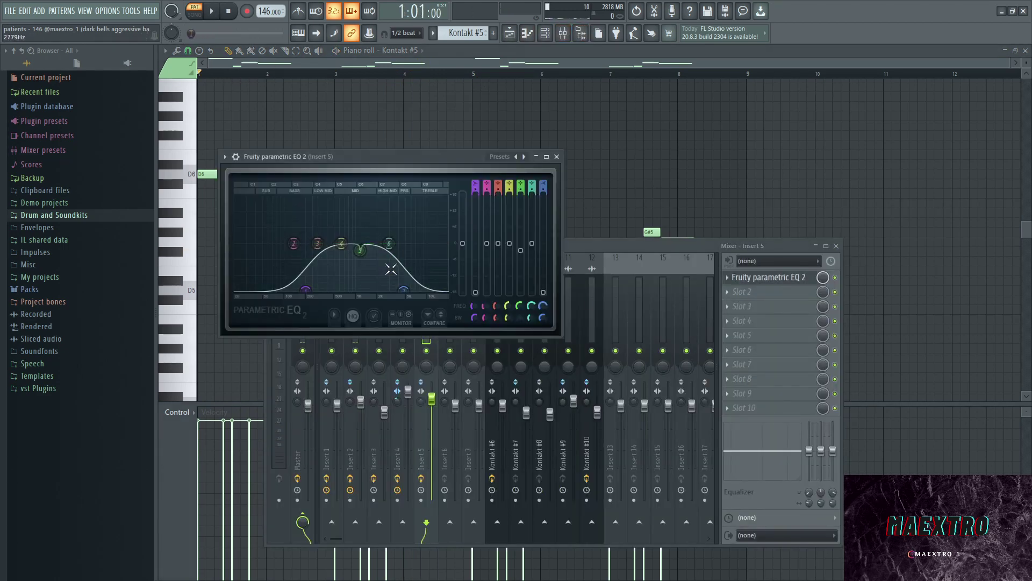
pyautogui.scroll(2, 415, 282)
pyautogui.click(557, 157)
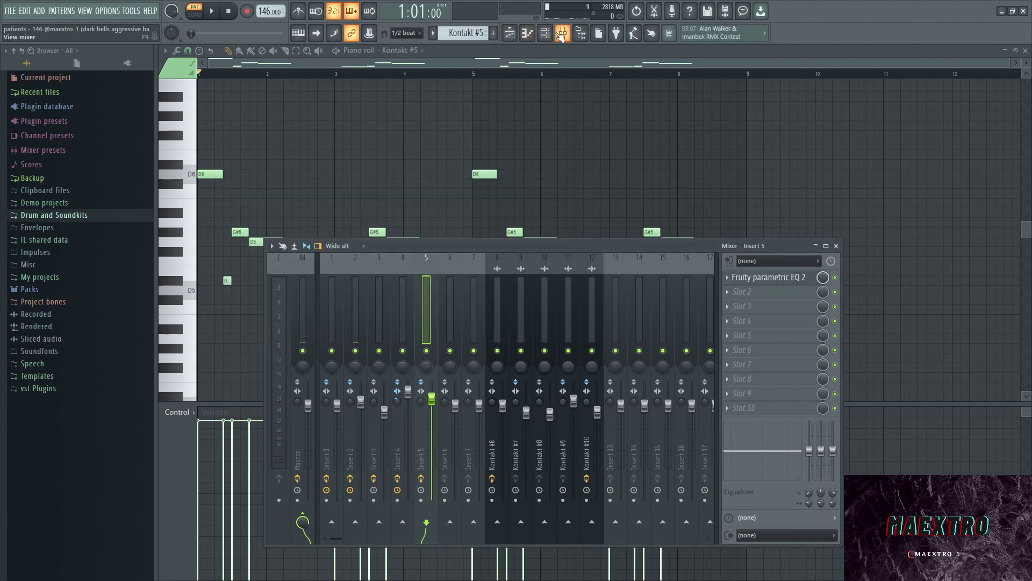
# - Zoom out the playlist and select the clips in bars 1–41 on Tracks 1–5
pyautogui.click(509, 34)
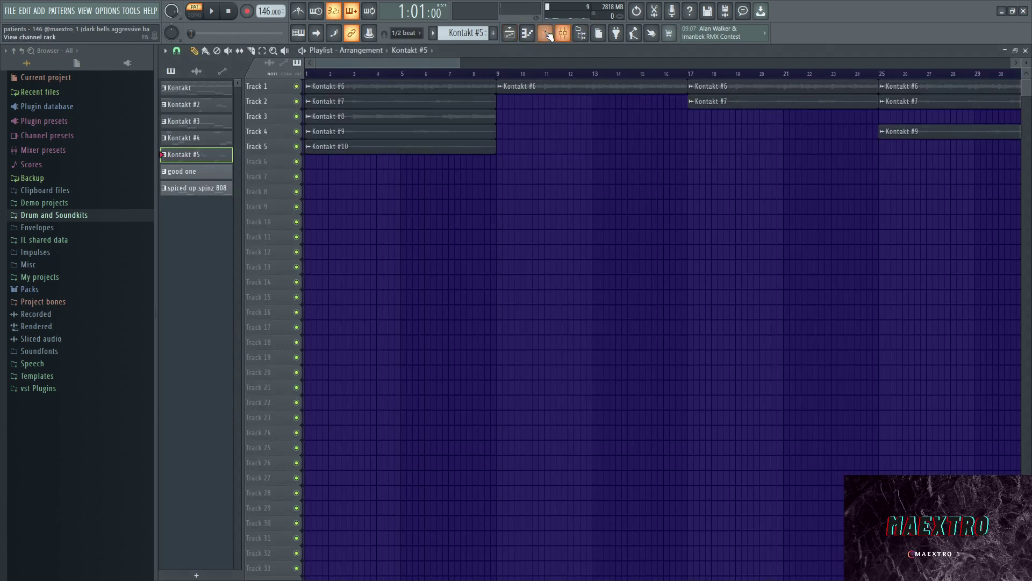
pyautogui.scroll(-4, 538, 161)
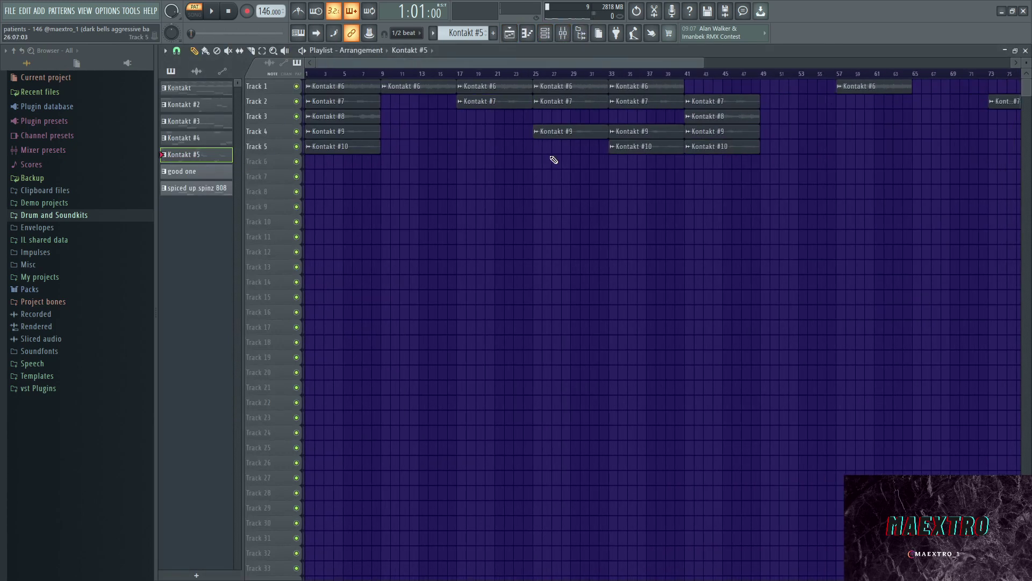
pyautogui.moveTo(309, 81); pyautogui.dragTo(737, 216)
pyautogui.scroll(-1, 753, 215)
pyautogui.moveTo(984, 249); pyautogui.dragTo(448, 243)
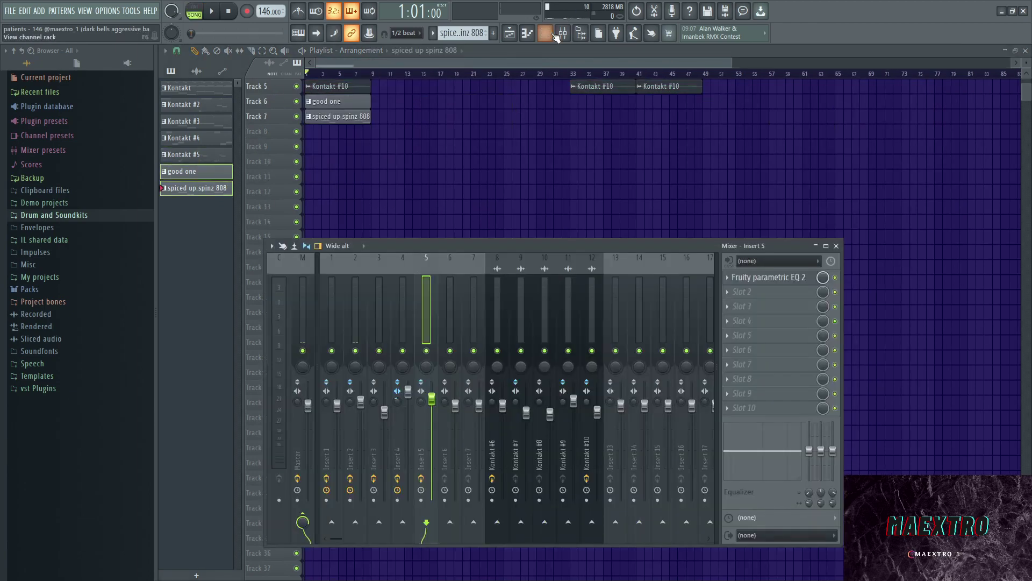
# - Show the Channel rack (F6), hide it again, and scroll back up to Track 1
pyautogui.press('F6')
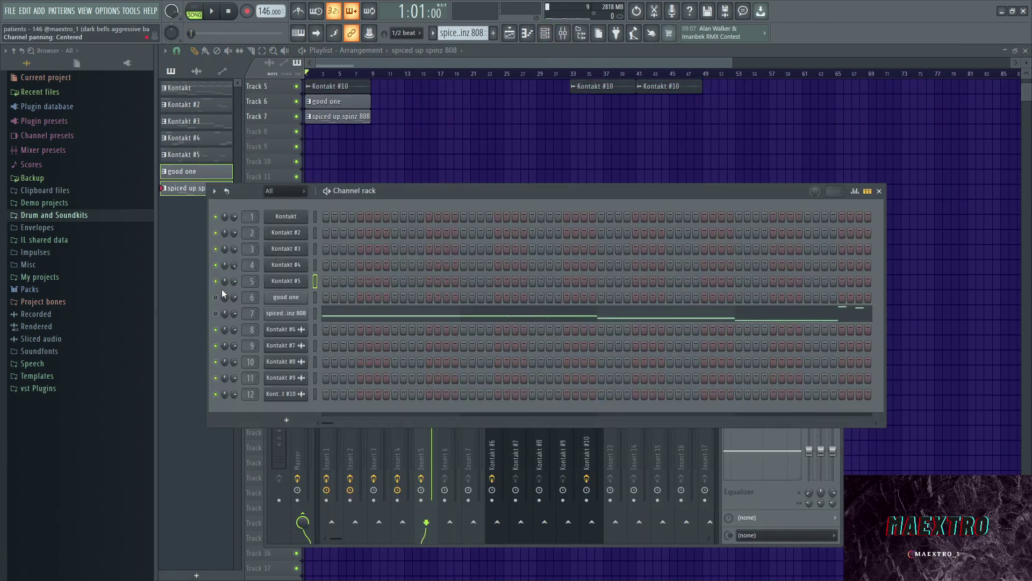
pyautogui.press('F5')
pyautogui.scroll(2, 397, 151)
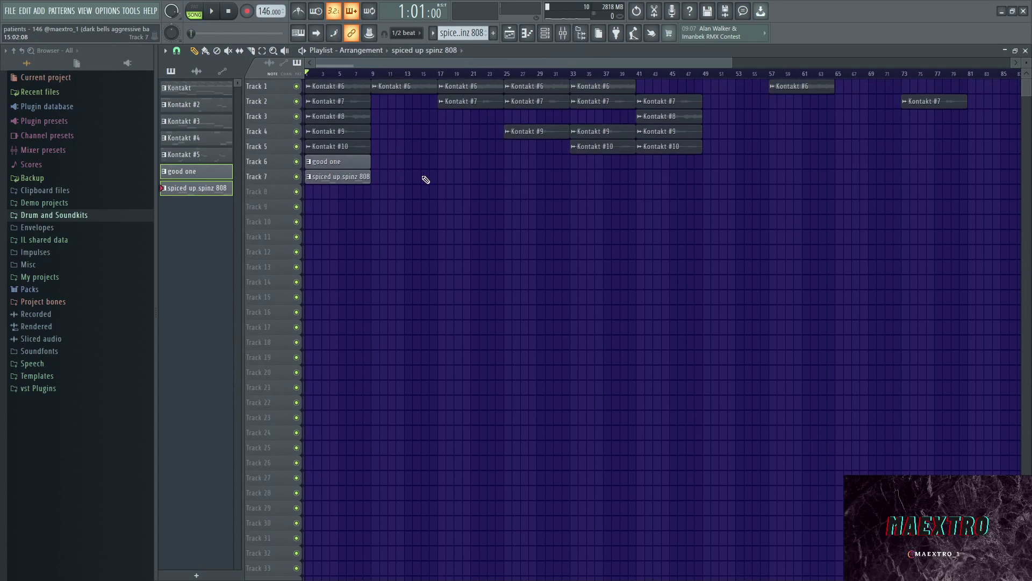